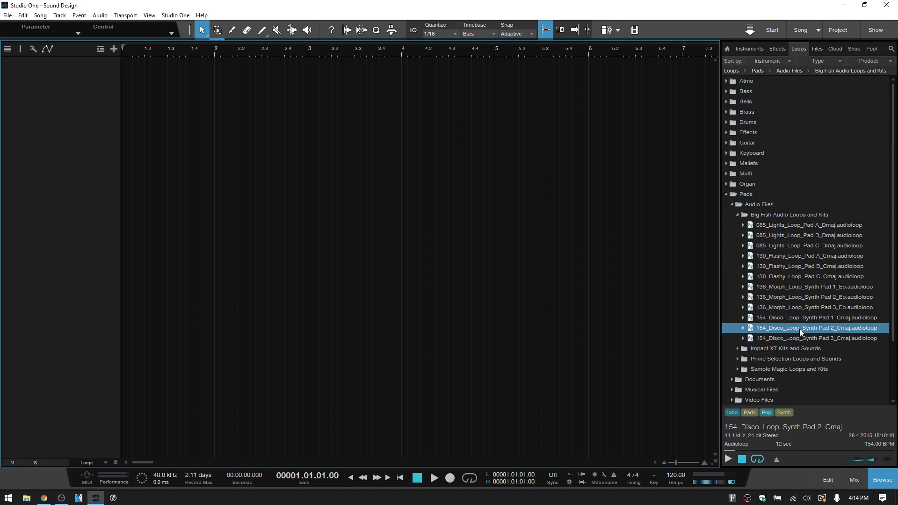
Step: Audition the loop 154_Disco_Loop_Synth Pad 2_Cmaj and send it to a new SampleOne
{"action": "left_click", "coordinate": [728, 460]}
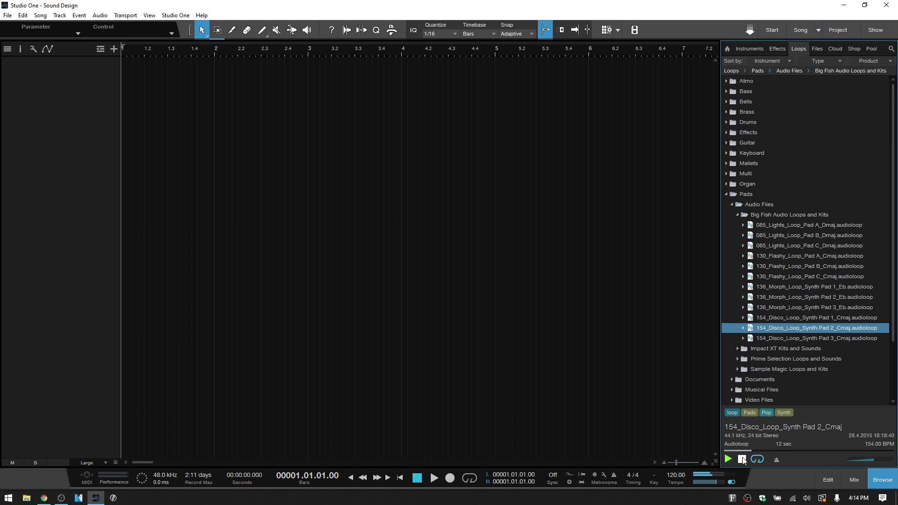
{"action": "left_click", "coordinate": [728, 459]}
{"action": "left_click", "coordinate": [729, 460]}
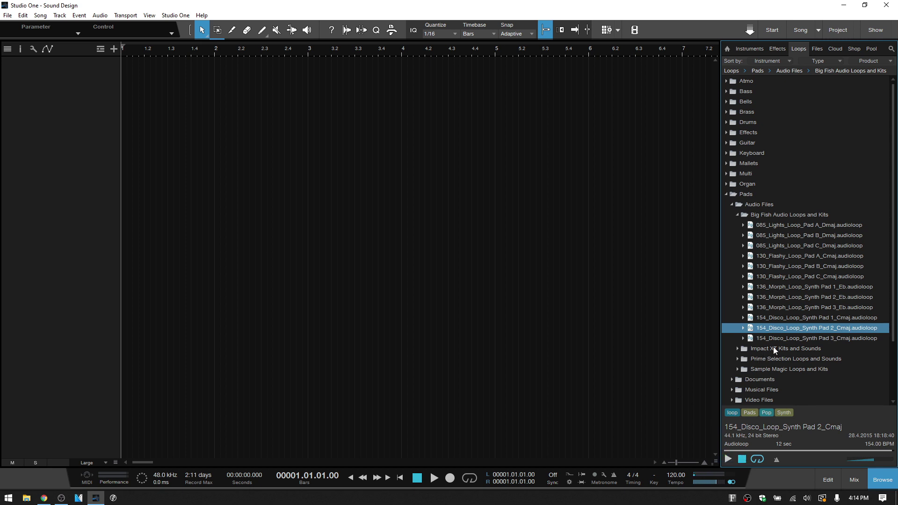
{"action": "right_click", "coordinate": [784, 329]}
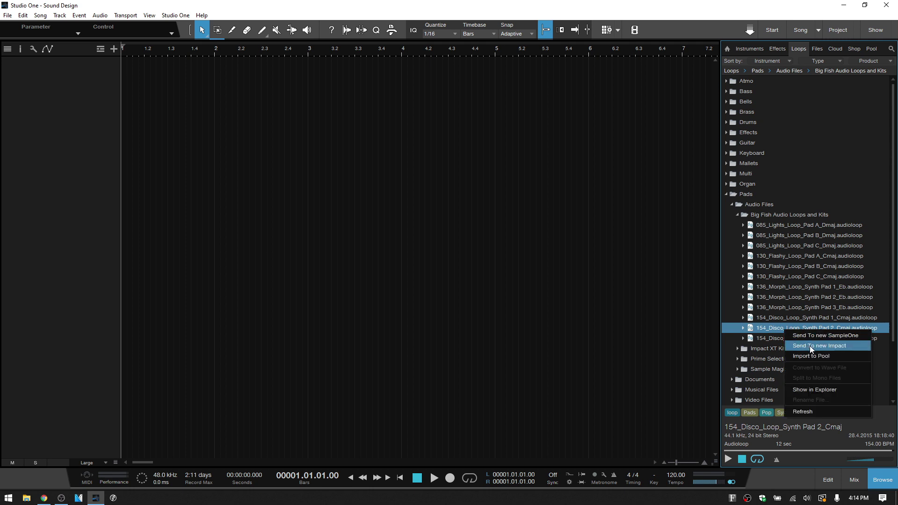
{"action": "left_click", "coordinate": [830, 335]}
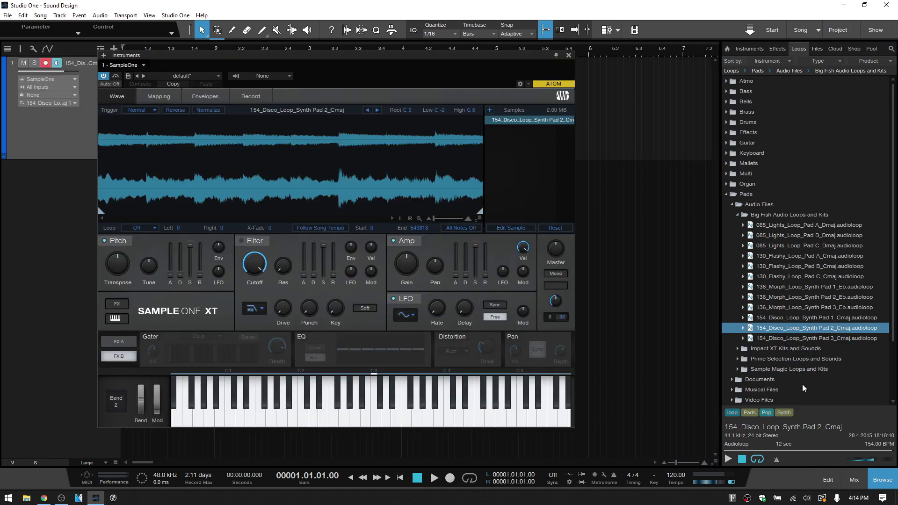
Step: Hide the browser, shift the instrument window off the track list and bring up the Qwerty Keyboard for playing the sample
{"action": "left_click", "coordinate": [882, 479]}
{"action": "left_click_drag", "start_coordinate": [353, 55], "coordinate": [381, 57]}
{"action": "key", "text": "Caps_Lock"}
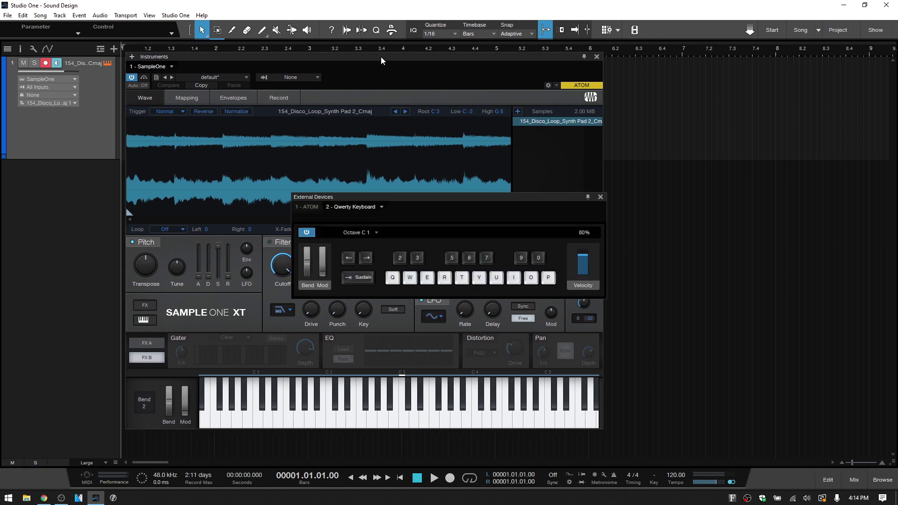
{"action": "key", "text": "Caps_Lock"}
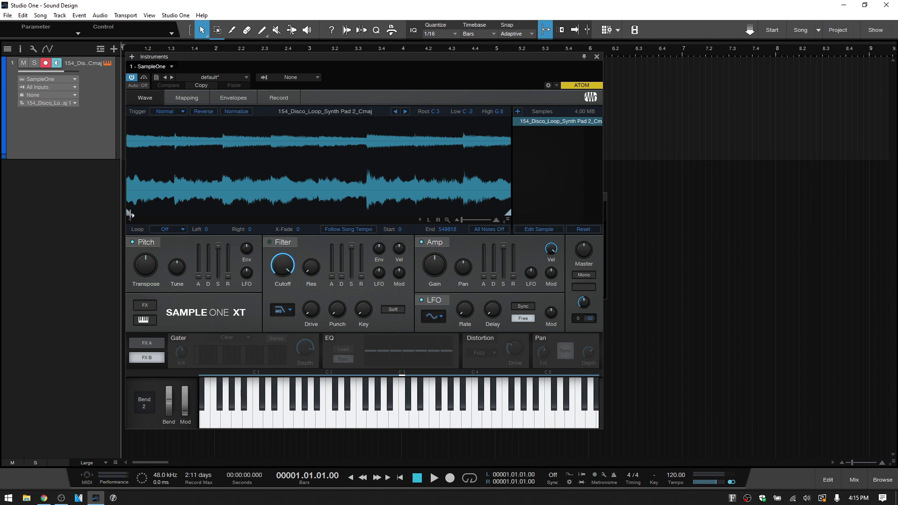
Step: Trim the sample to a short section starting at about 96855 and ending at about 118882
{"action": "left_click_drag", "start_coordinate": [130, 215], "coordinate": [198, 219]}
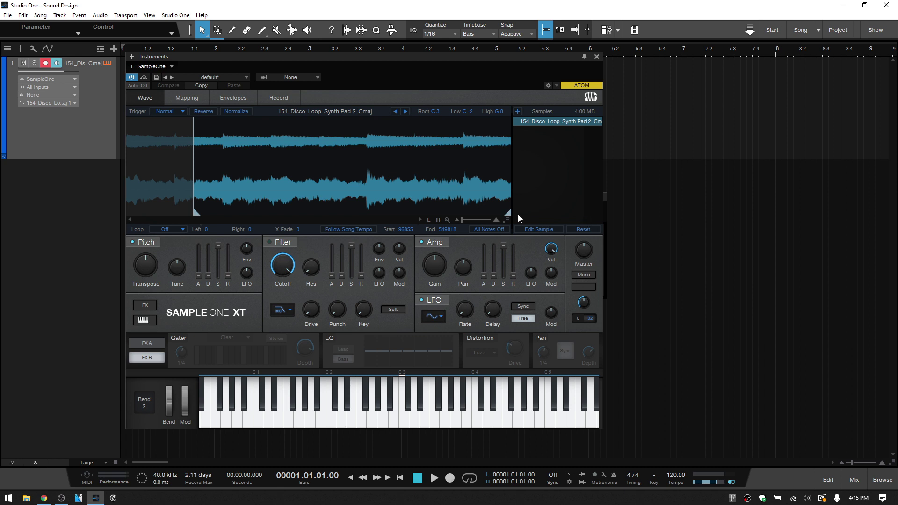
{"action": "left_click_drag", "start_coordinate": [507, 214], "coordinate": [205, 217]}
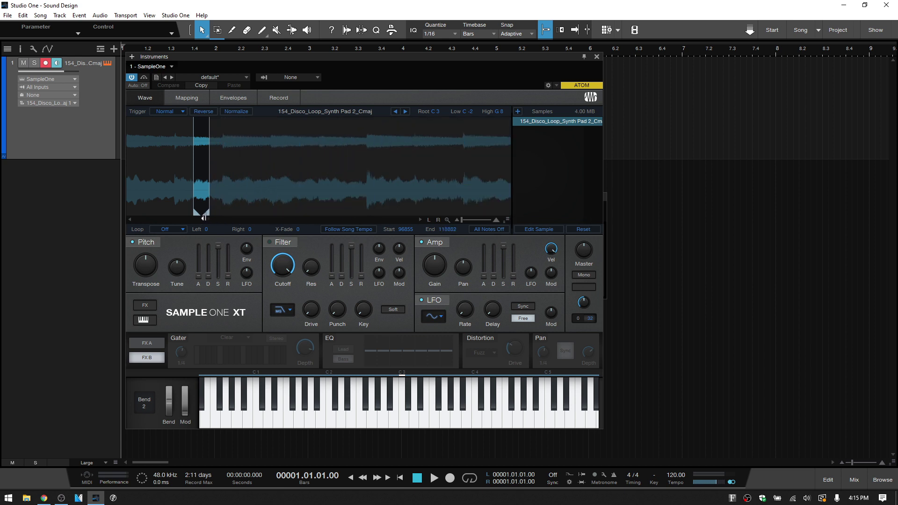
{"action": "left_click_drag", "start_coordinate": [203, 172], "coordinate": [285, 221]}
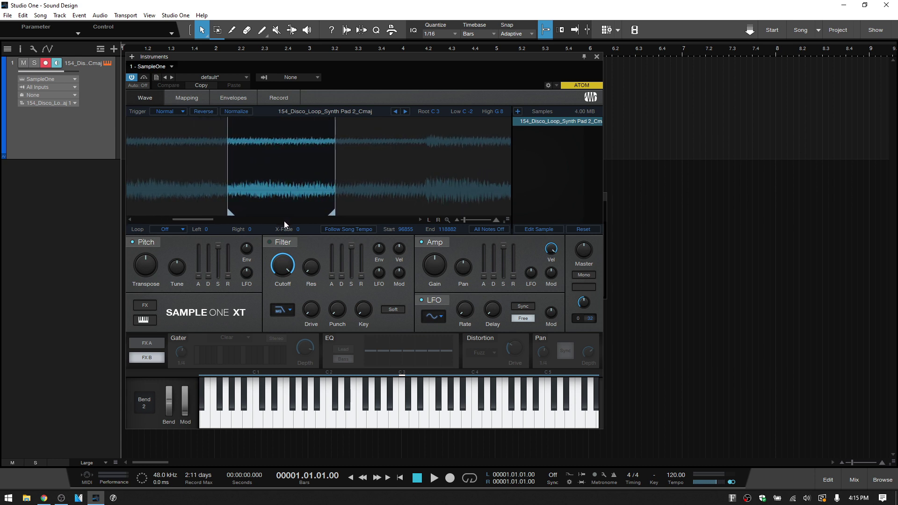
Step: Loop the trimmed section in Ping-Pong mode with an X-Fade of 970, shortening the sample end to about 112820
{"action": "left_click", "coordinate": [182, 231]}
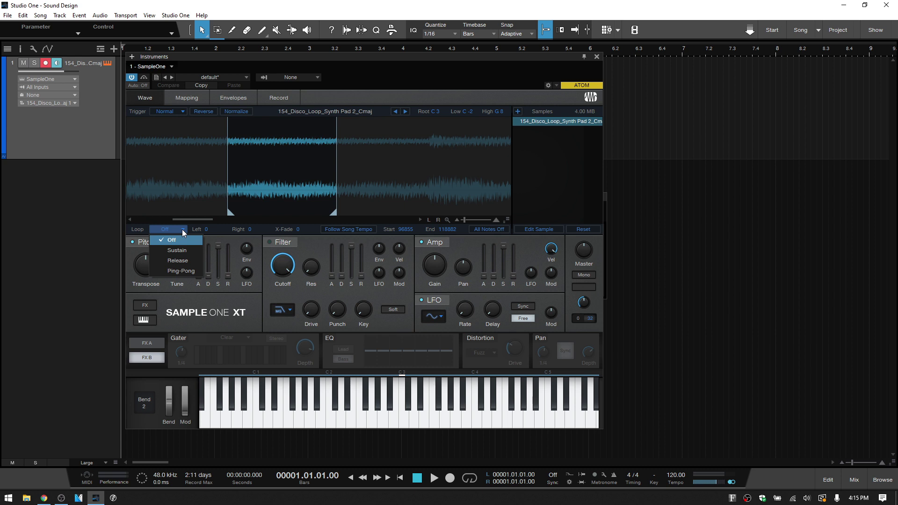
{"action": "left_click", "coordinate": [180, 270]}
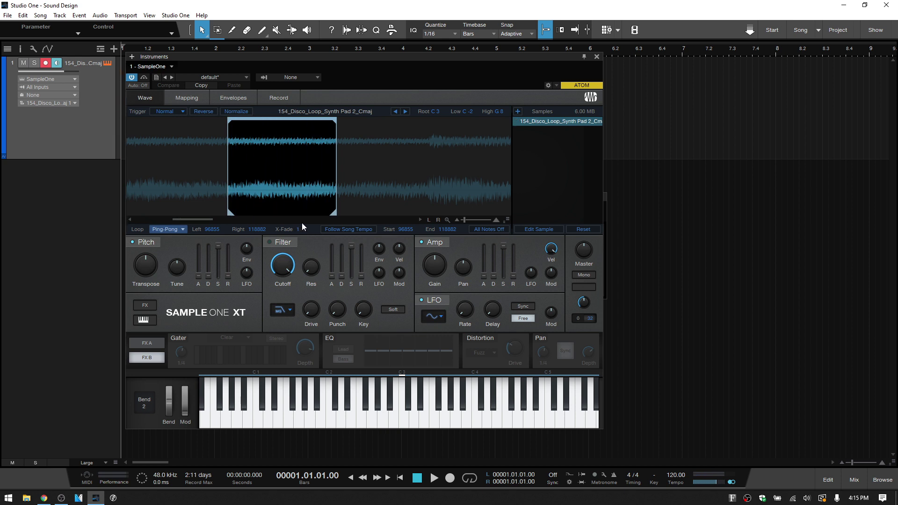
{"action": "left_click_drag", "start_coordinate": [301, 227], "coordinate": [297, 144]}
{"action": "left_click_drag", "start_coordinate": [332, 211], "coordinate": [315, 212]}
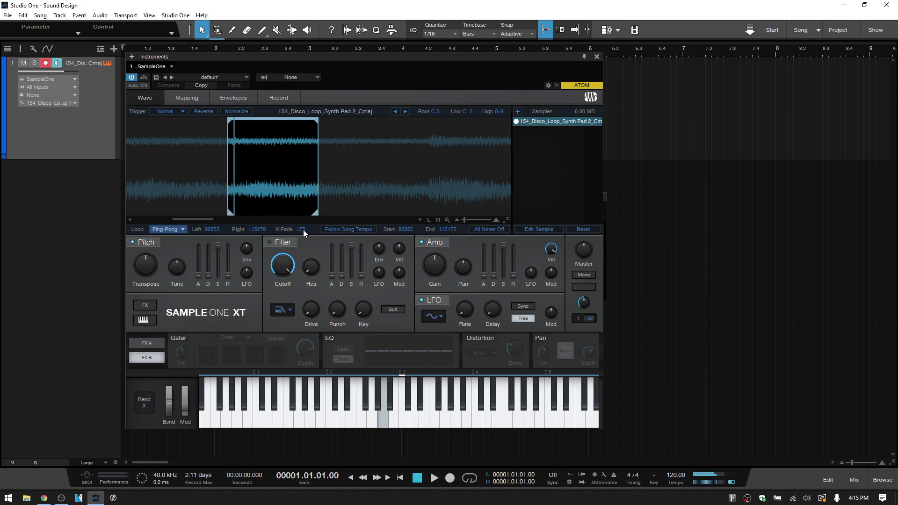
{"action": "left_click_drag", "start_coordinate": [303, 229], "coordinate": [301, 47]}
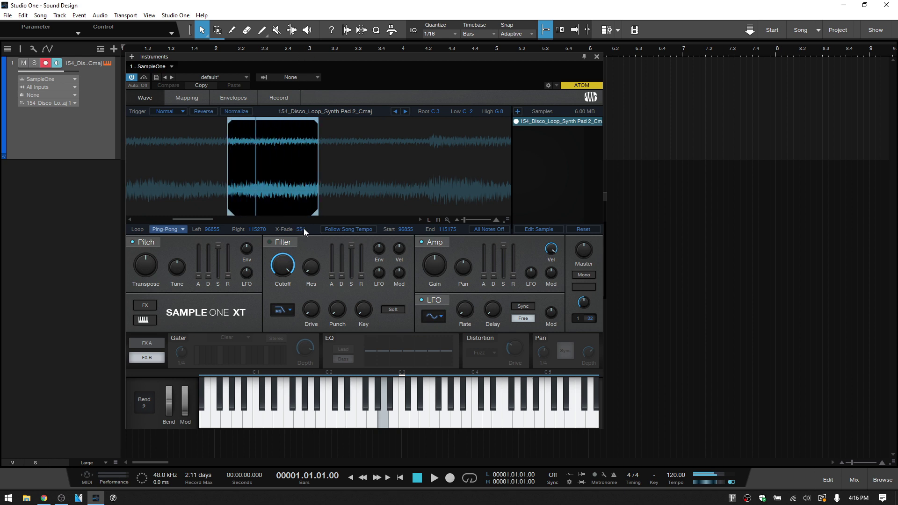
{"action": "left_click_drag", "start_coordinate": [304, 228], "coordinate": [307, 19]}
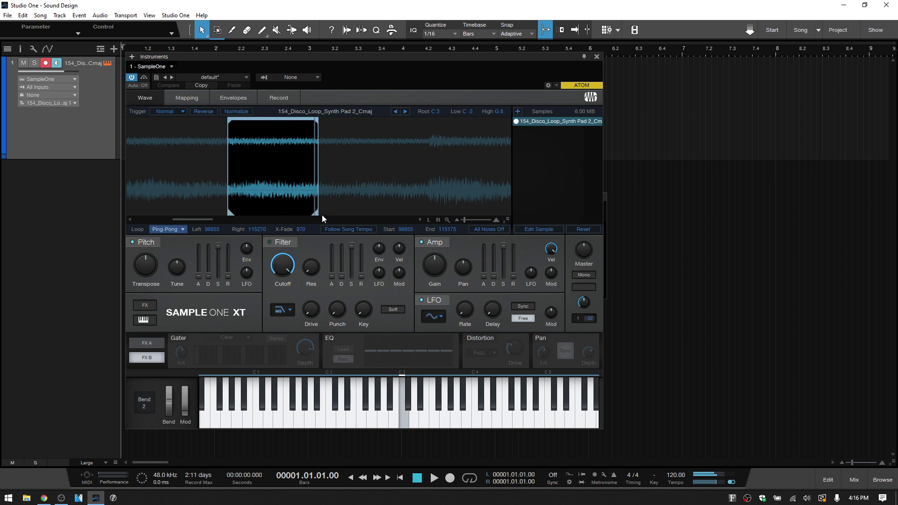
{"action": "left_click_drag", "start_coordinate": [316, 213], "coordinate": [303, 213]}
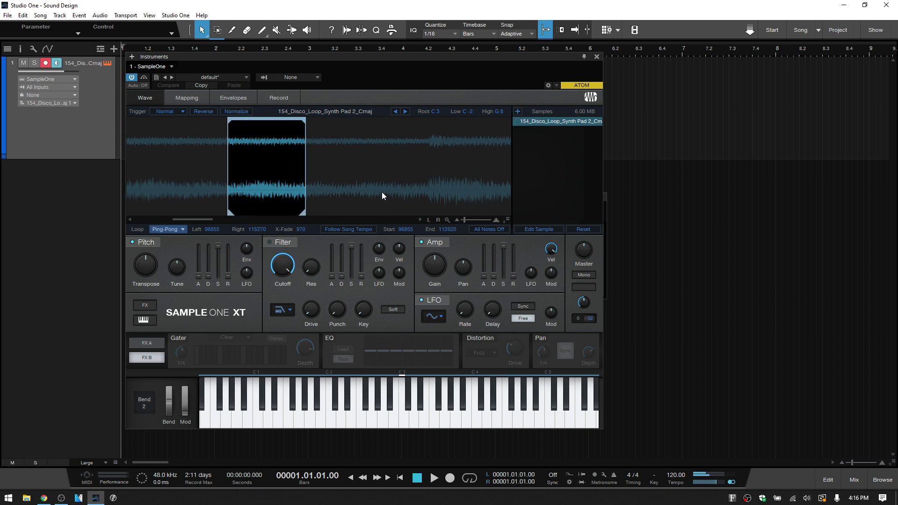
Step: Enable Follow Song Tempo and set the amp envelope's attack to 0.21 ms and release to 1.381 s
{"action": "left_click_drag", "start_coordinate": [513, 277], "coordinate": [515, 229]}
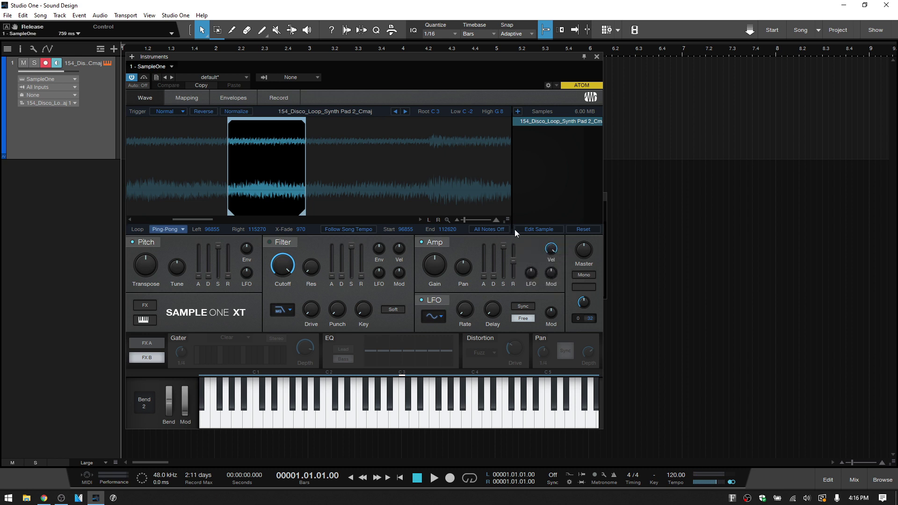
{"action": "left_click_drag", "start_coordinate": [485, 276], "coordinate": [484, 273]}
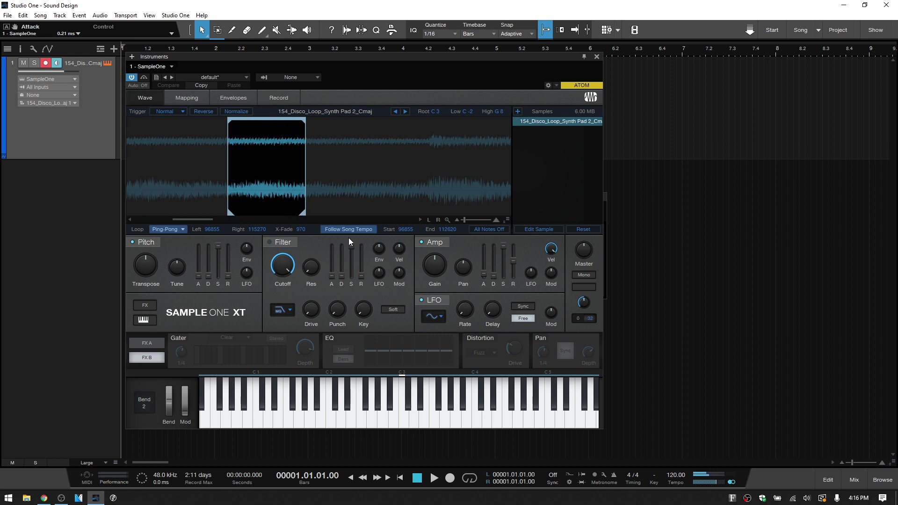
{"action": "left_click_drag", "start_coordinate": [514, 261], "coordinate": [515, 255]}
Step: Enable the Modulation effect, try Chorus, and choose Flanger with a depth of 63 %
{"action": "left_click", "coordinate": [145, 344]}
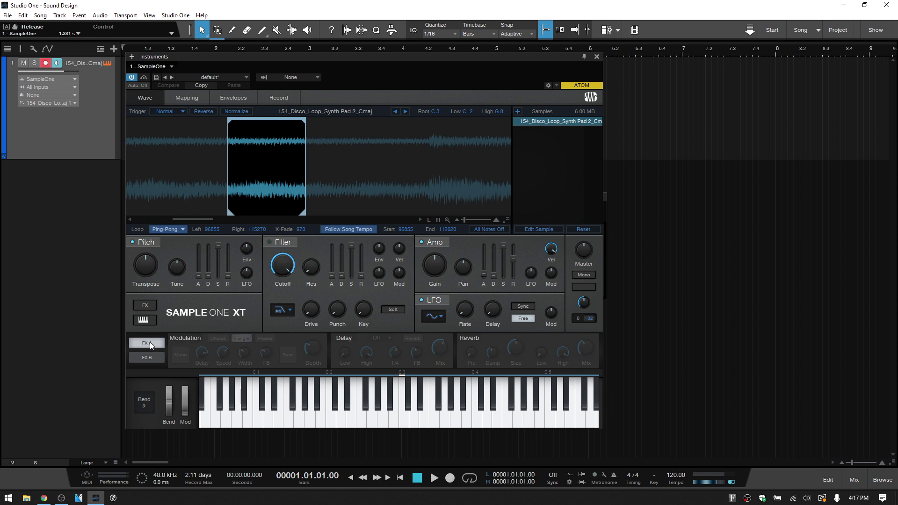
{"action": "left_click", "coordinate": [188, 338]}
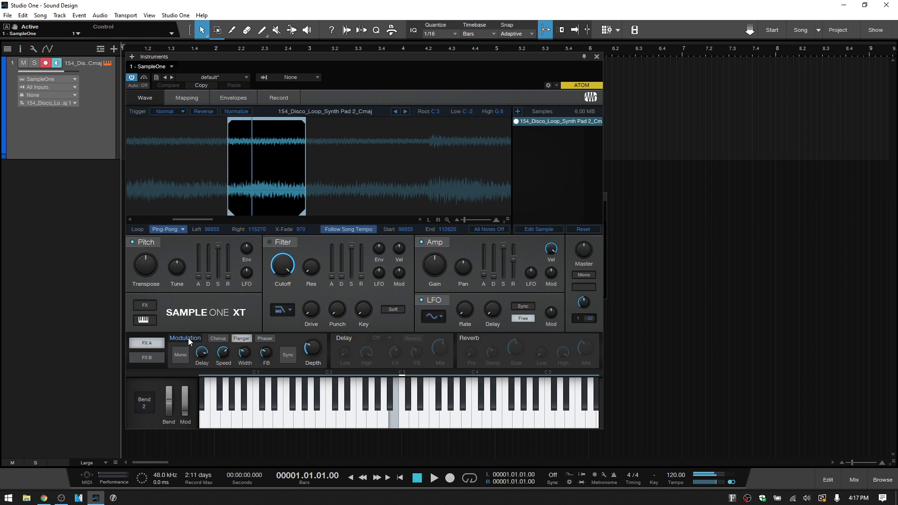
{"action": "left_click", "coordinate": [222, 339]}
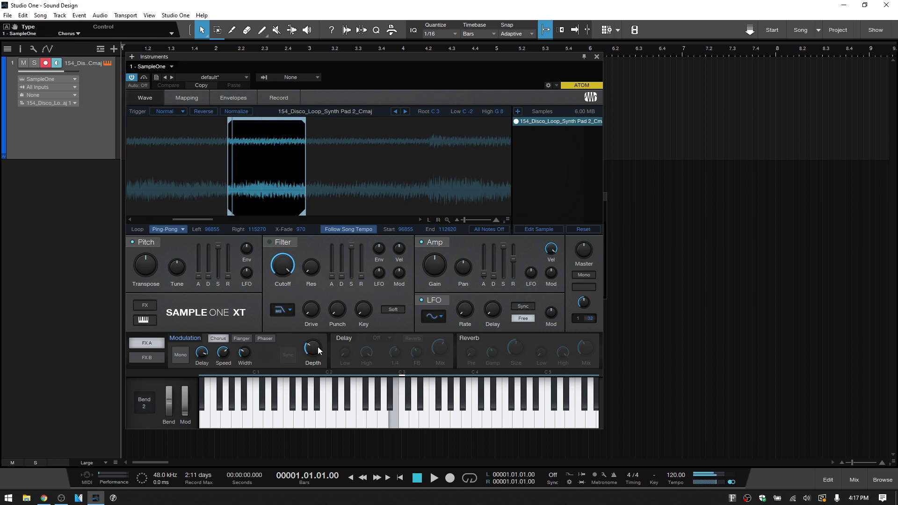
{"action": "left_click_drag", "start_coordinate": [318, 319], "coordinate": [315, 340]}
{"action": "left_click", "coordinate": [242, 339]}
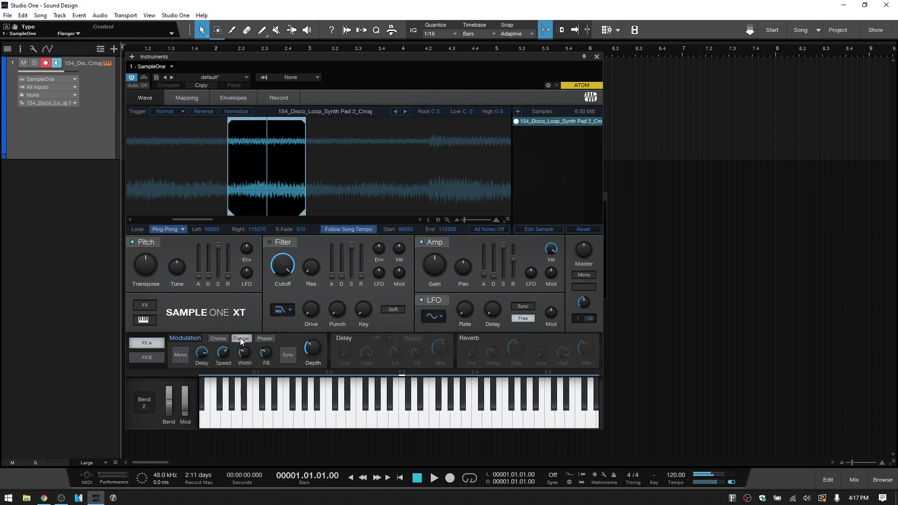
{"action": "left_click_drag", "start_coordinate": [311, 347], "coordinate": [310, 328]}
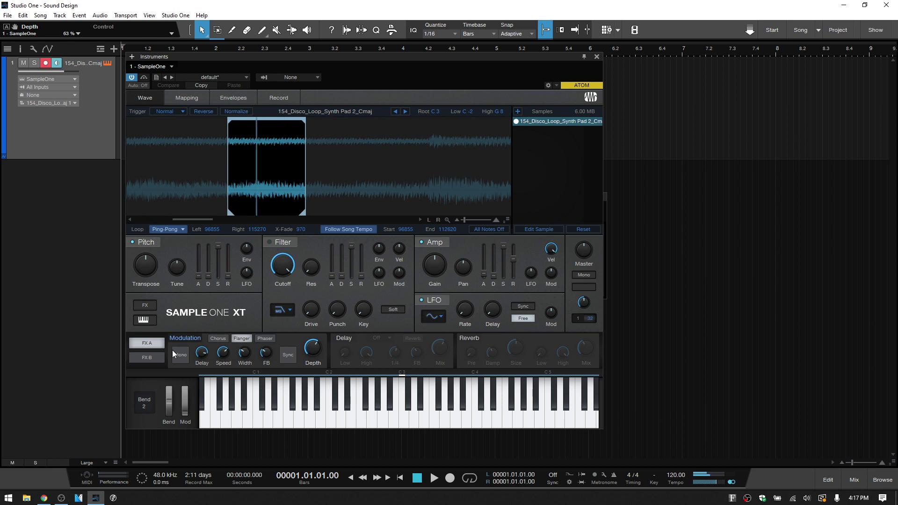
Step: Enable Soft Tube distortion and the Pan effect, with the pan speed at 1 Bar and depth at 36 %
{"action": "left_click", "coordinate": [149, 356]}
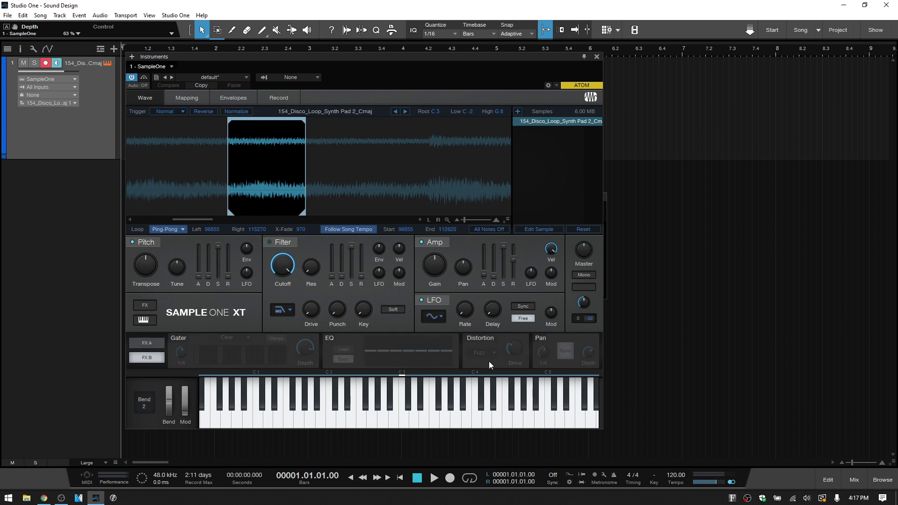
{"action": "left_click", "coordinate": [479, 339]}
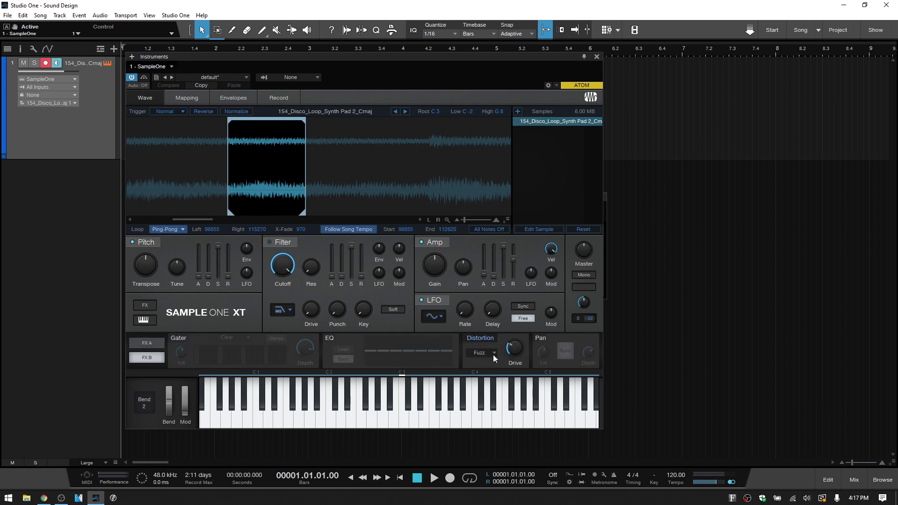
{"action": "left_click", "coordinate": [488, 352]}
{"action": "left_click", "coordinate": [486, 383]}
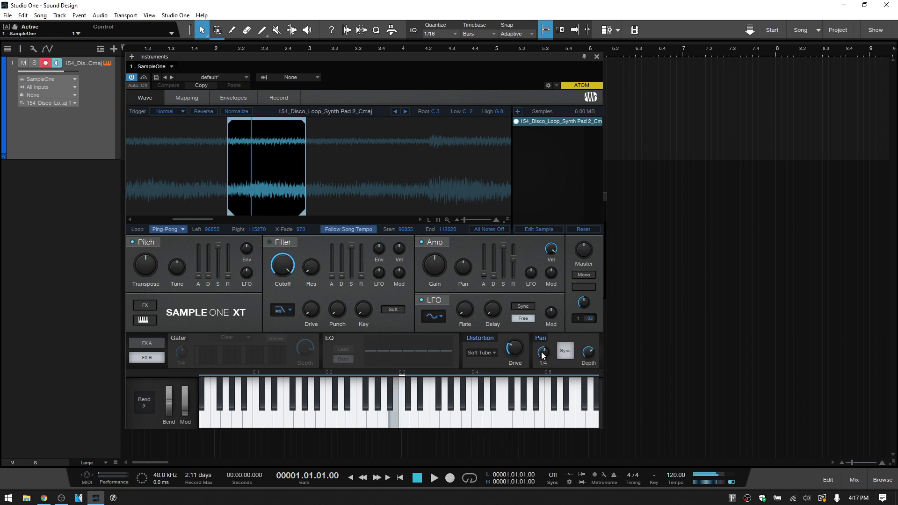
{"action": "left_click_drag", "start_coordinate": [543, 356], "coordinate": [593, 389]}
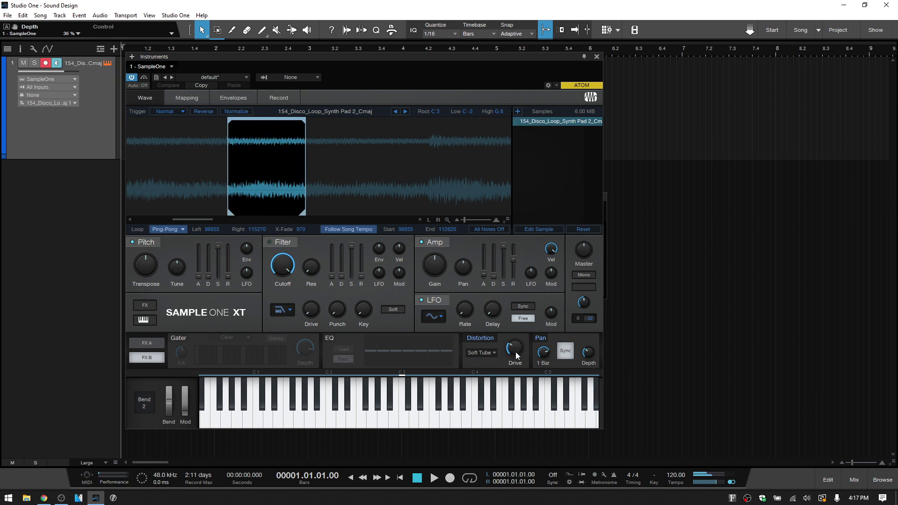
Step: Enable the Reverb effect, increase its size and set its mix to 38 %
{"action": "left_click", "coordinate": [146, 345]}
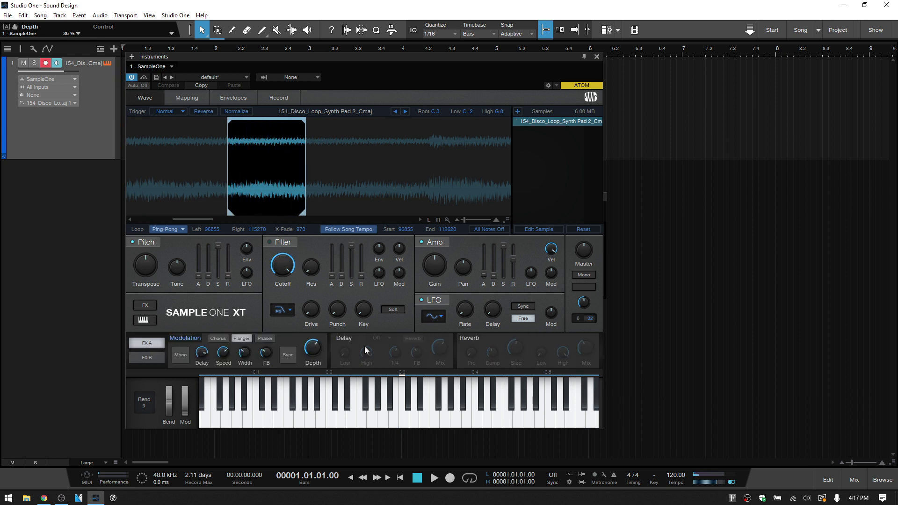
{"action": "left_click", "coordinate": [467, 340]}
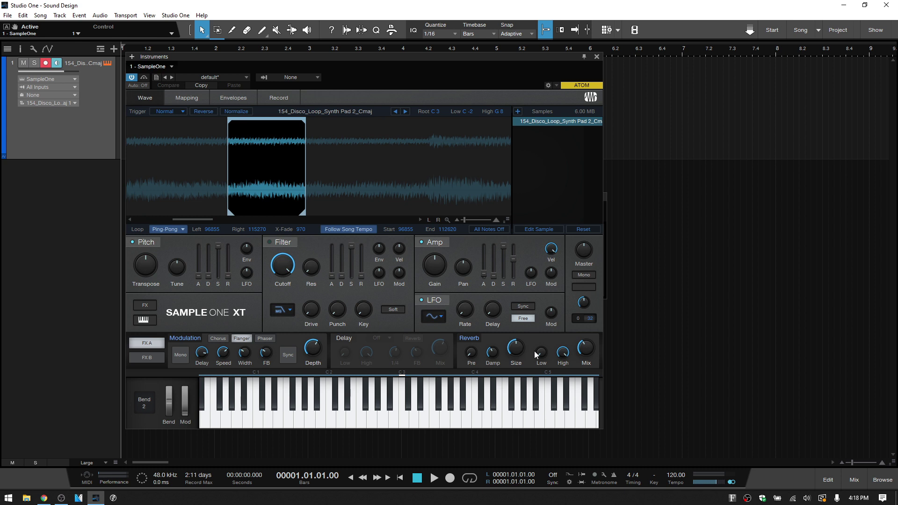
{"action": "left_click_drag", "start_coordinate": [522, 351], "coordinate": [521, 317]}
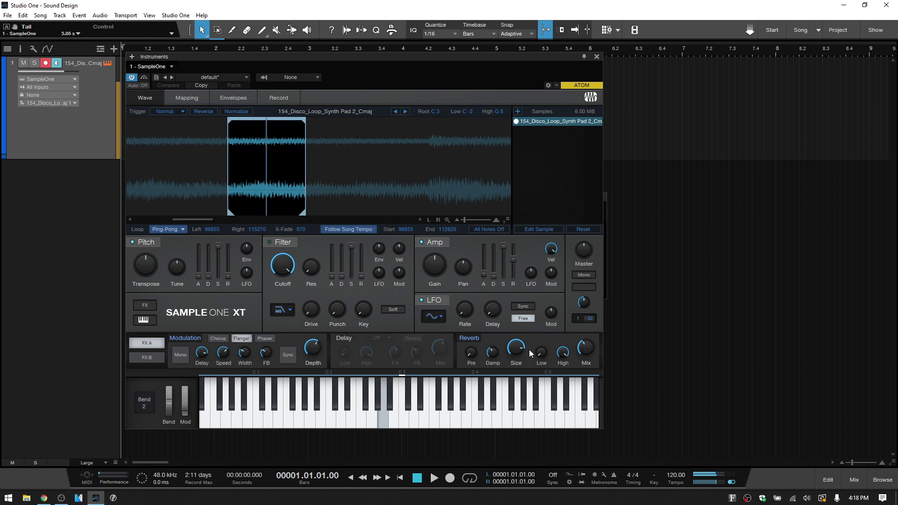
{"action": "mouse_move", "coordinate": [591, 354]}
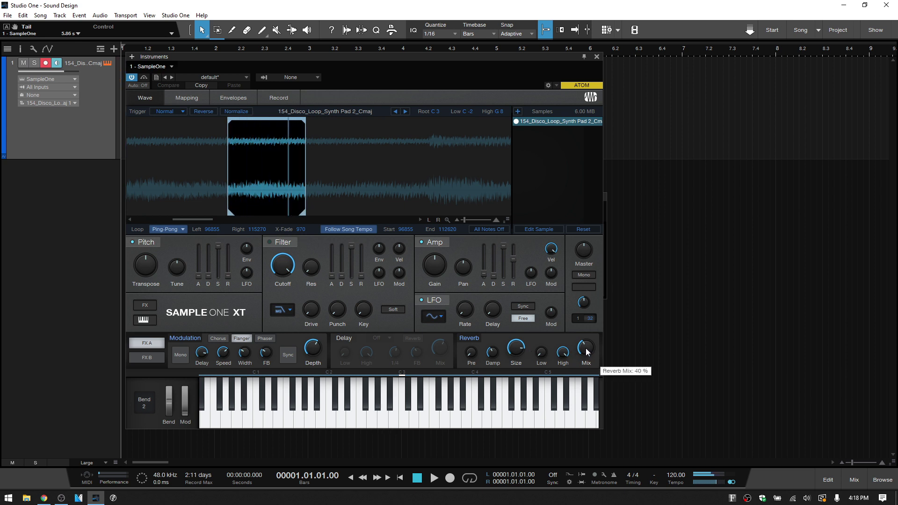
{"action": "left_click_drag", "start_coordinate": [585, 350], "coordinate": [586, 351]}
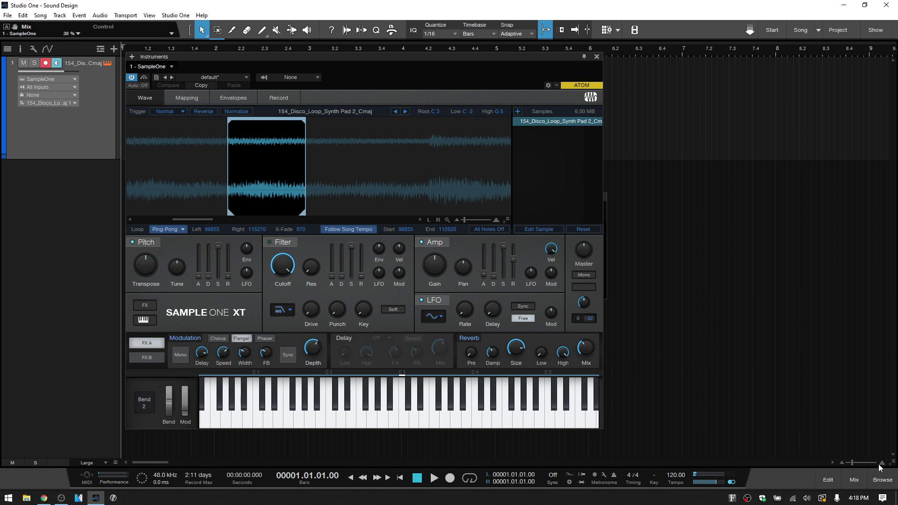
Step: Insert the PreSonus Autofilter on the SampleOne track and set its mix to 57.5 %
{"action": "left_click", "coordinate": [878, 478]}
{"action": "left_click", "coordinate": [777, 49]}
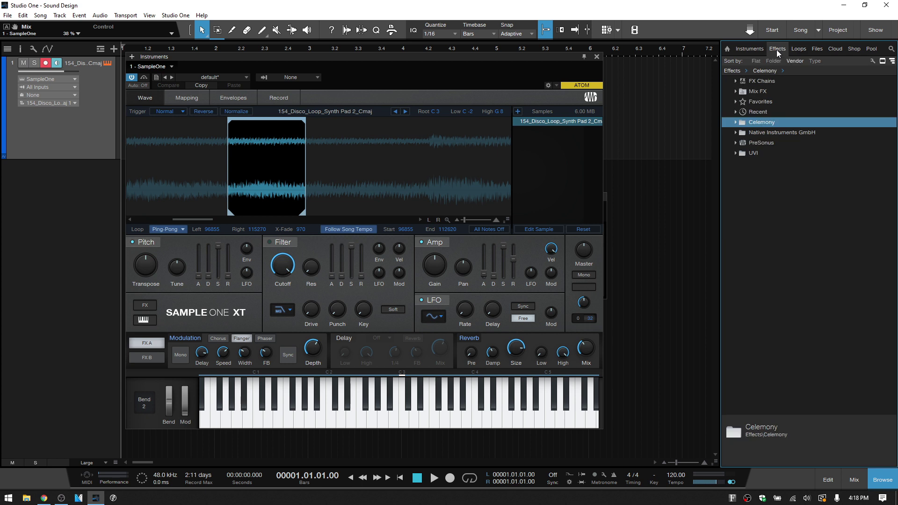
{"action": "left_click", "coordinate": [735, 143]}
{"action": "scroll", "coordinate": [777, 208], "scroll_direction": "down", "scroll_amount": 4}
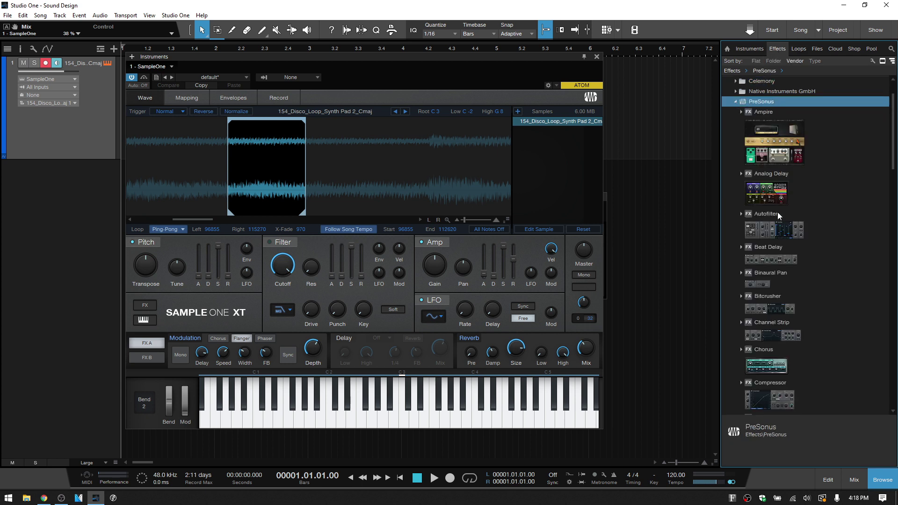
{"action": "left_click_drag", "start_coordinate": [771, 169], "coordinate": [643, 96]}
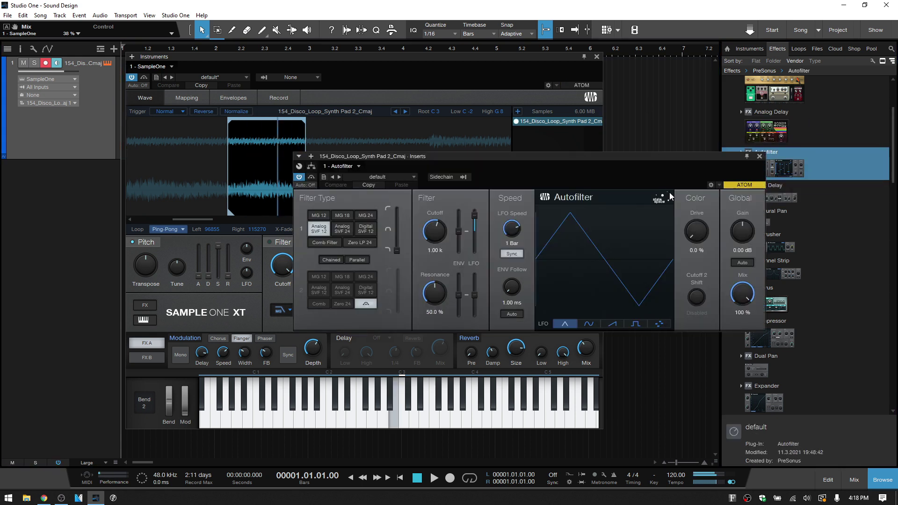
{"action": "left_click_drag", "start_coordinate": [745, 291], "coordinate": [745, 313]}
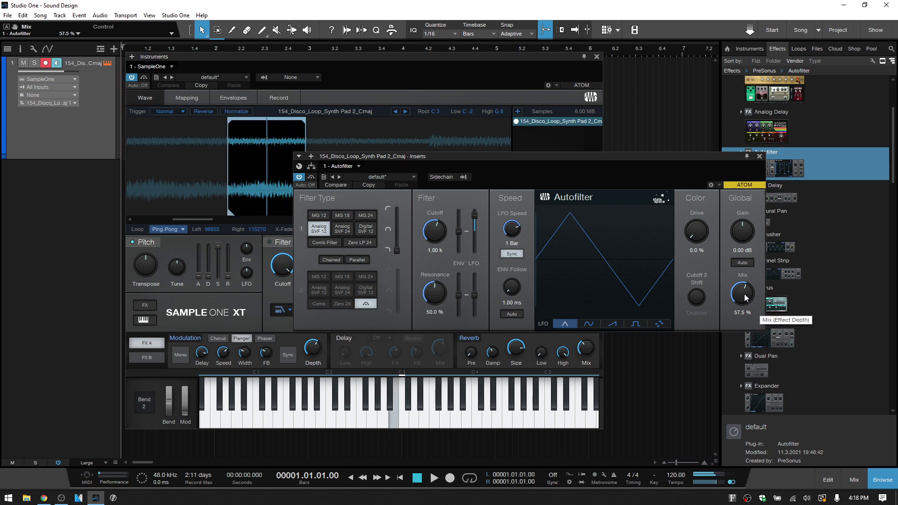
Step: Adjust the Autofilter, trying an LFO speed of 1/4 before returning it to 1 Bar, and set the mix to 27 %
{"action": "left_click_drag", "start_coordinate": [747, 298], "coordinate": [743, 297]}
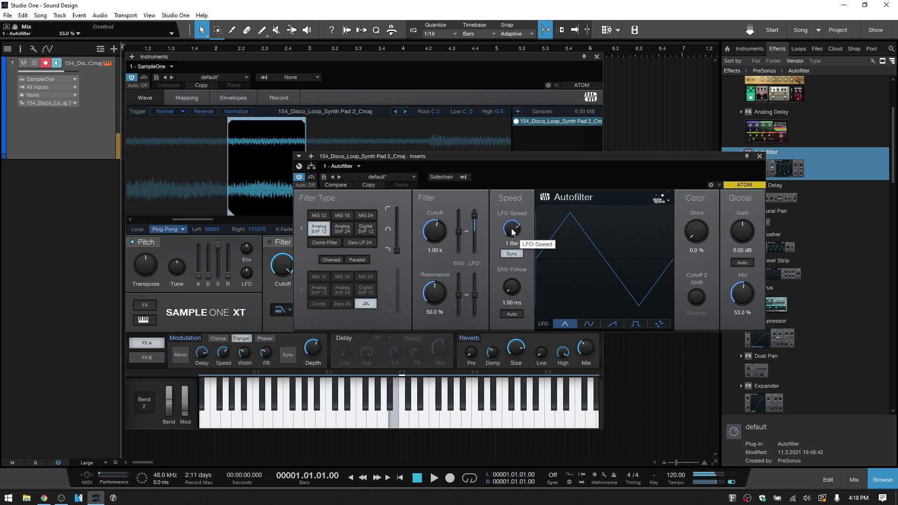
{"action": "left_click_drag", "start_coordinate": [513, 232], "coordinate": [515, 253]}
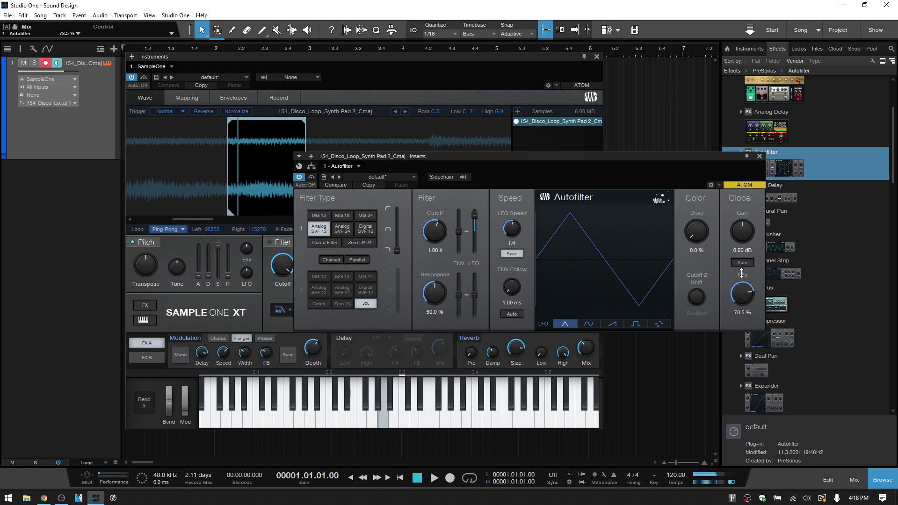
{"action": "left_click_drag", "start_coordinate": [743, 305], "coordinate": [743, 310]}
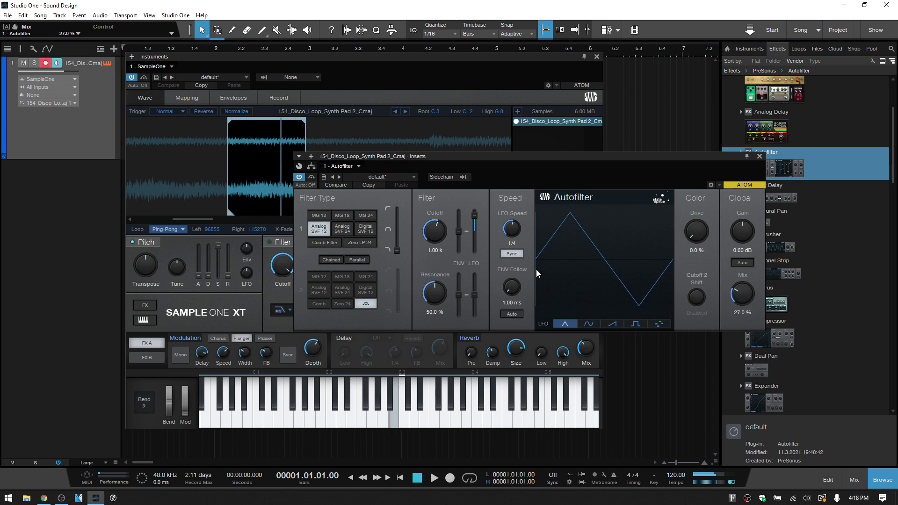
{"action": "left_click_drag", "start_coordinate": [514, 231], "coordinate": [512, 203]}
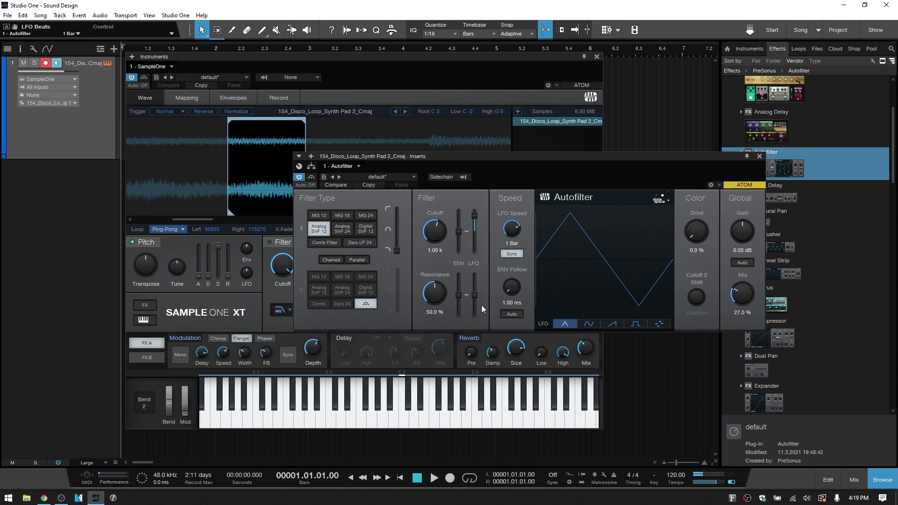
Step: Turn off SampleOne's built-in Reverb and insert the PreSonus Room Reverb on the track after the Autofilter
{"action": "left_click", "coordinate": [468, 339]}
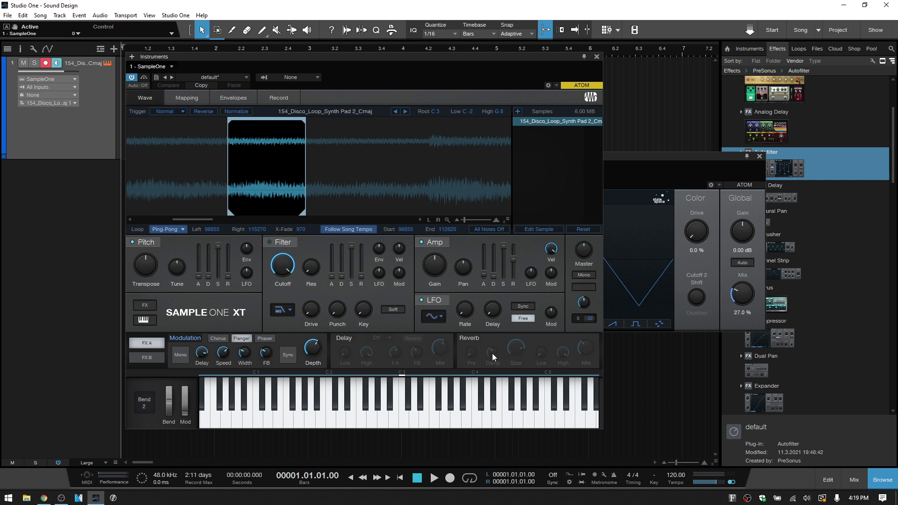
{"action": "scroll", "coordinate": [825, 311], "scroll_direction": "down", "scroll_amount": 4}
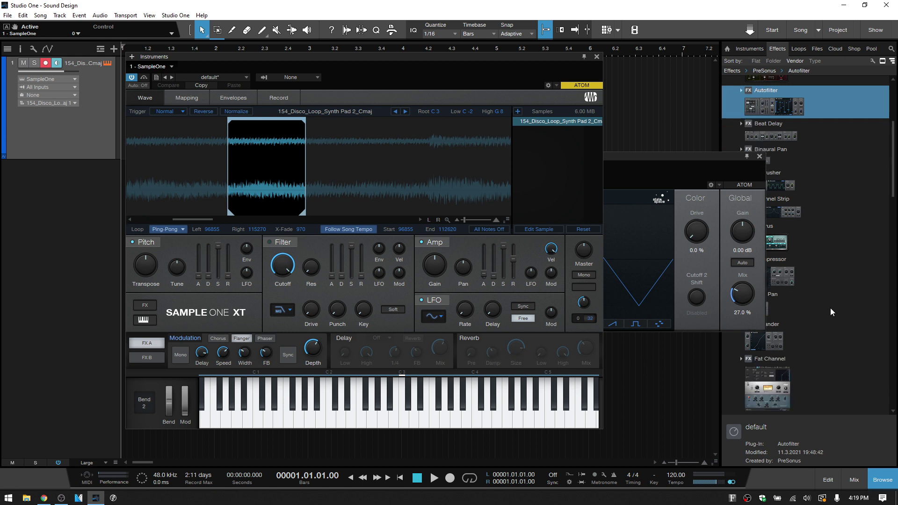
{"action": "left_click_drag", "start_coordinate": [894, 172], "coordinate": [896, 299]}
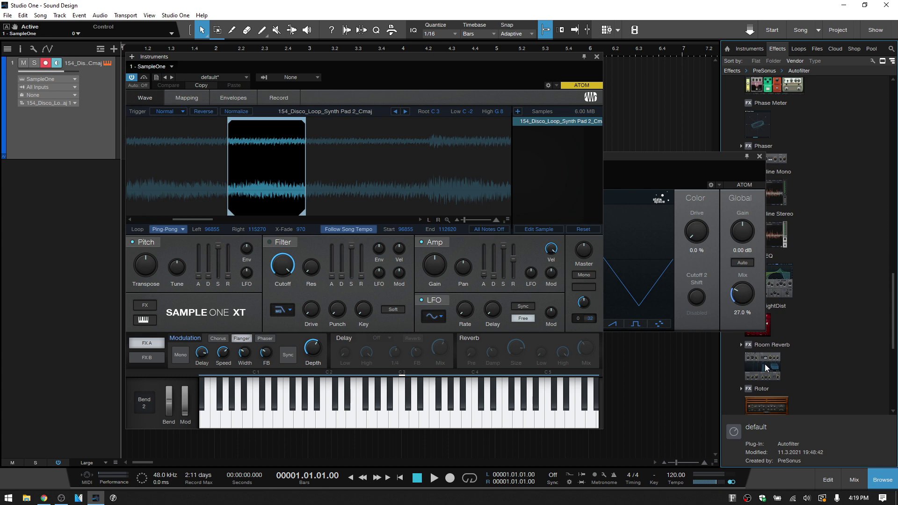
{"action": "left_click_drag", "start_coordinate": [764, 364], "coordinate": [663, 94]}
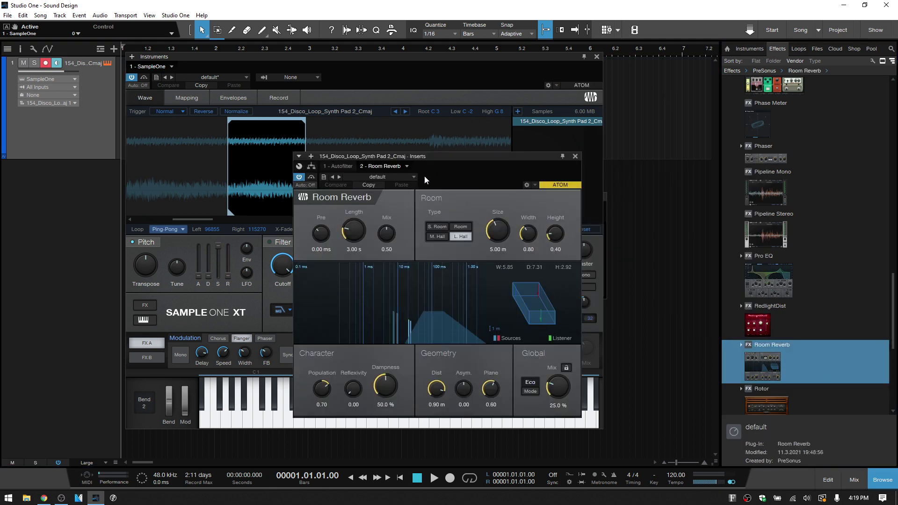
Step: Try the Catacombs preset in Room Reverb with the global mix at 29.5 %
{"action": "left_click", "coordinate": [407, 178]}
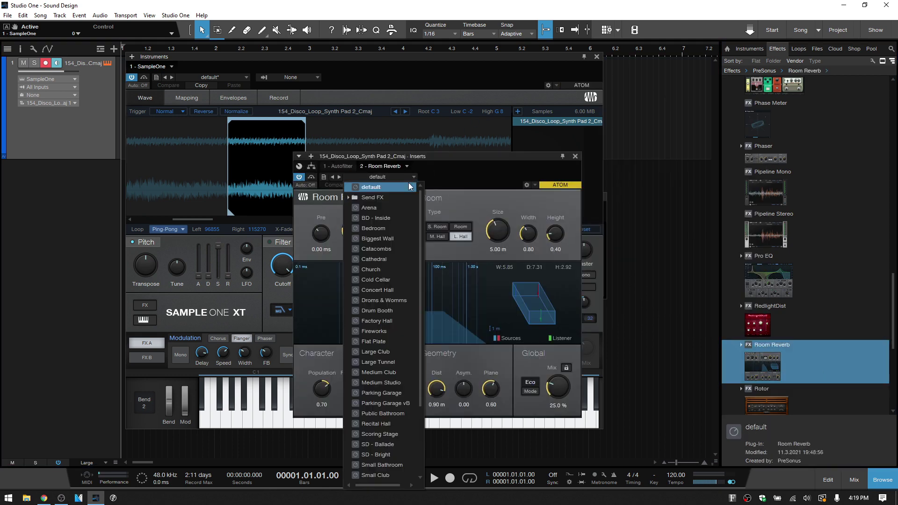
{"action": "left_click", "coordinate": [394, 248]}
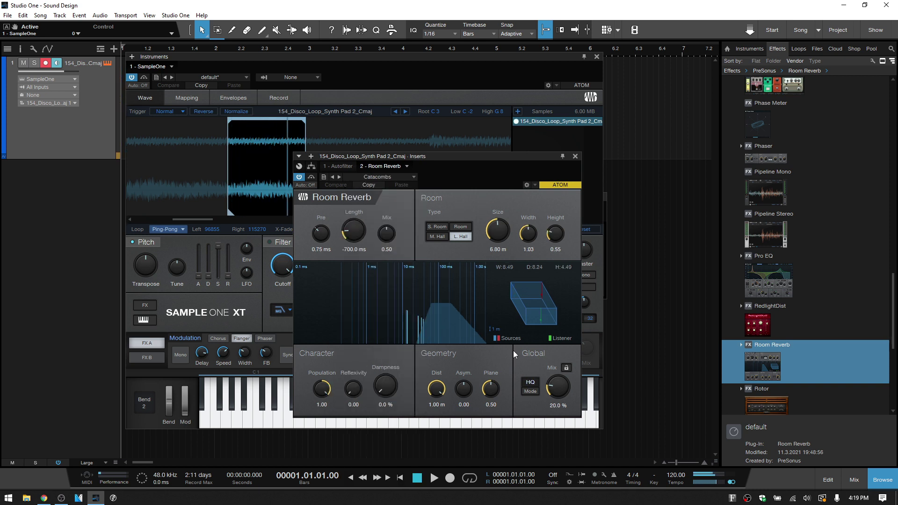
{"action": "left_click_drag", "start_coordinate": [553, 384], "coordinate": [562, 408]}
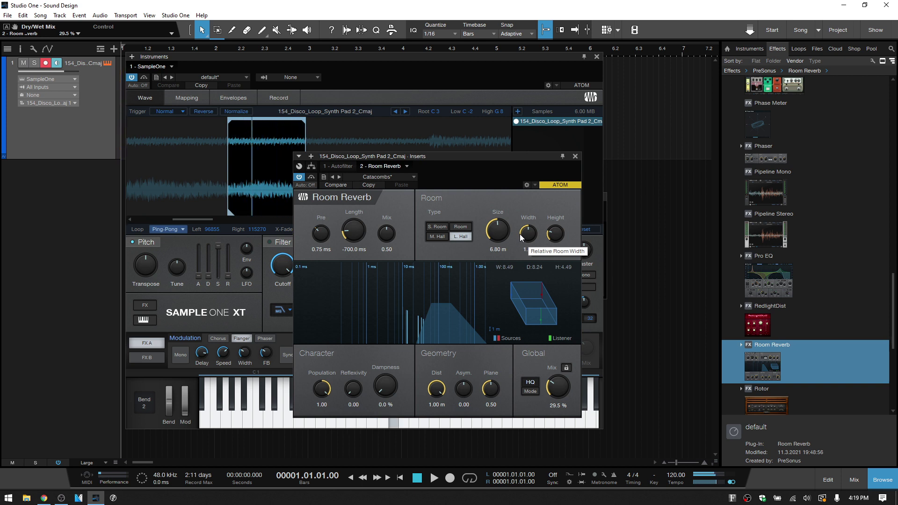
Step: Switch the Room Reverb to the Large Tunnel preset
{"action": "left_click", "coordinate": [411, 177]}
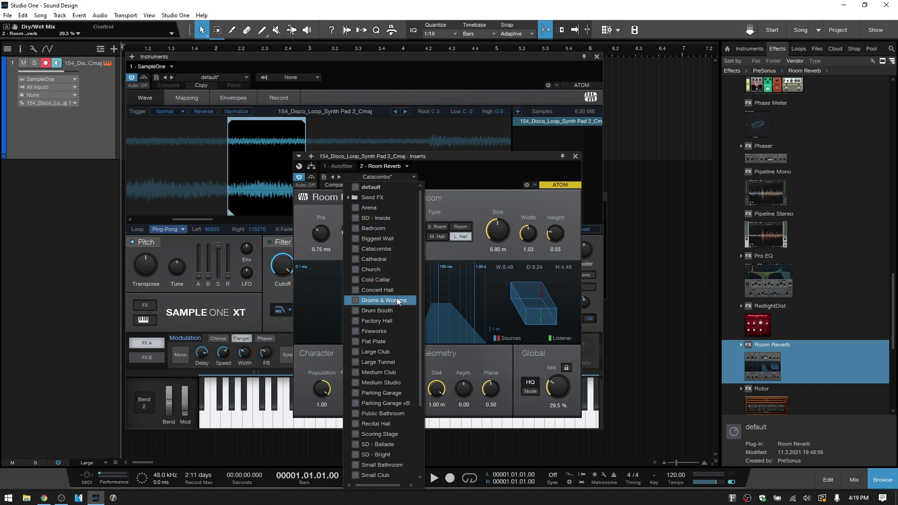
{"action": "scroll", "coordinate": [397, 313], "scroll_direction": "down", "scroll_amount": 1}
{"action": "scroll", "coordinate": [396, 310], "scroll_direction": "down", "scroll_amount": 1}
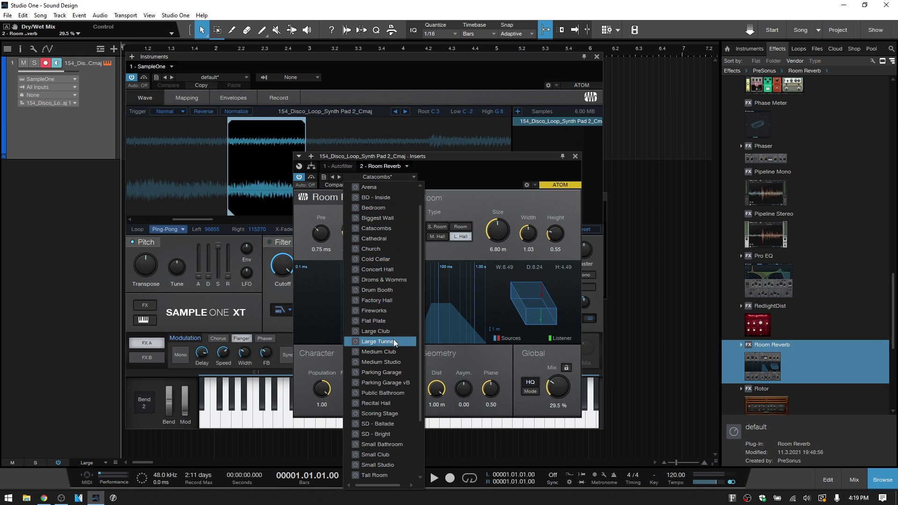
{"action": "left_click", "coordinate": [394, 340]}
{"action": "left_click", "coordinate": [450, 176]}
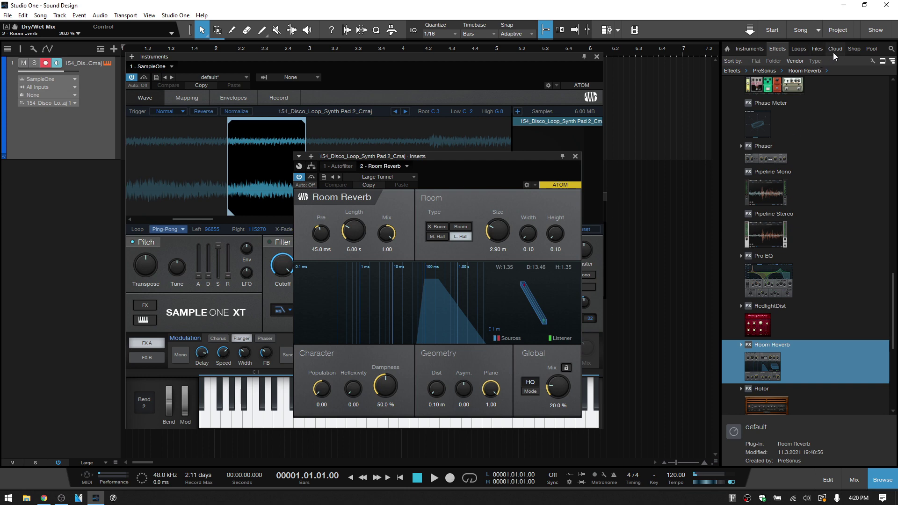
Step: Preview the original 154_Disco_Loop_Synth Pad 2_Cmaj loop from the loop library to compare it with the designed sound
{"action": "left_click", "coordinate": [799, 48]}
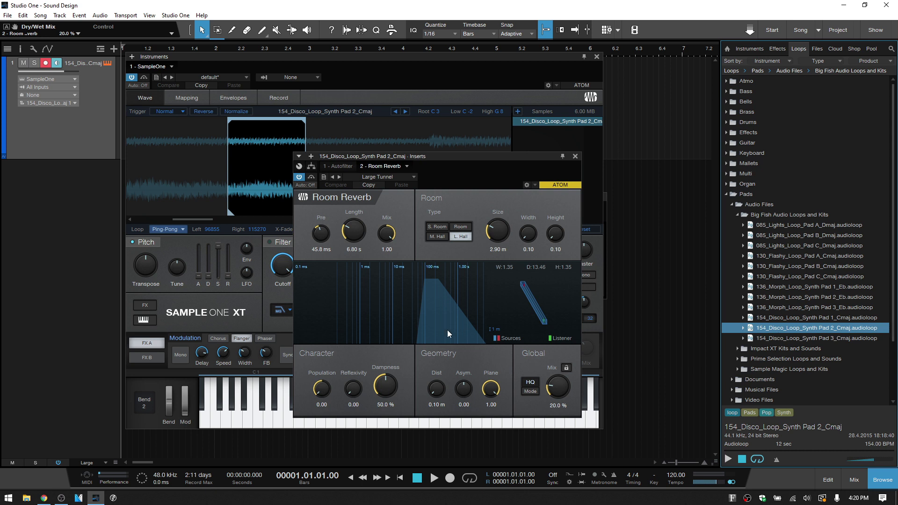
{"action": "left_click", "coordinate": [728, 459]}
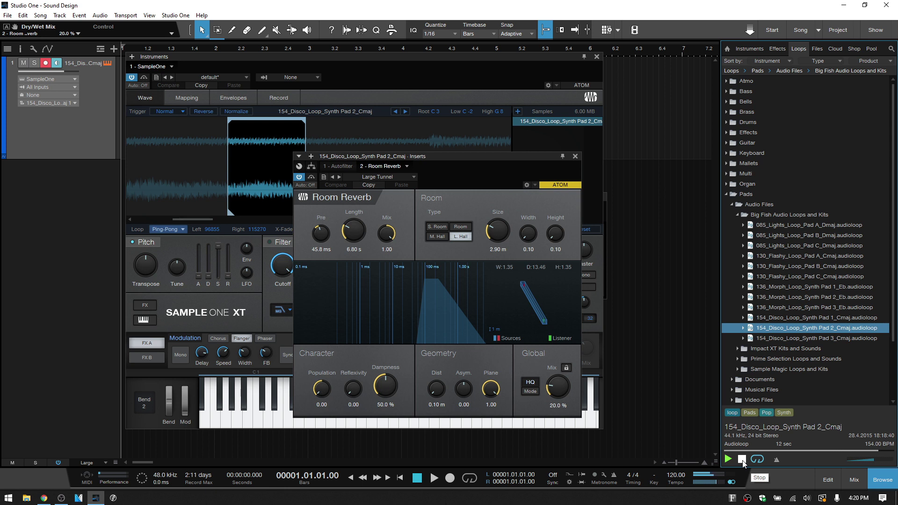
{"action": "left_click", "coordinate": [743, 459]}
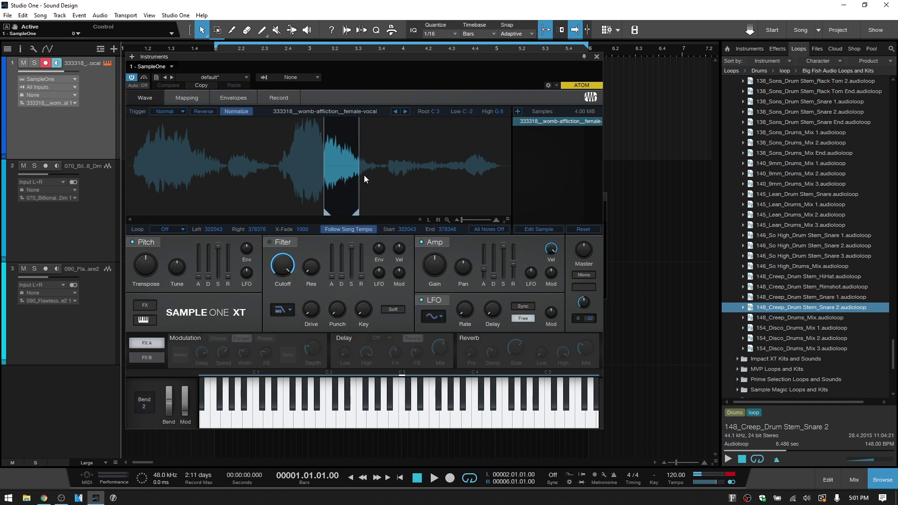
Step: Set the female vocal slice's loop mode to Ping-Pong and enable SampleOne's Modulation, Delay and Reverb effects
{"action": "left_click", "coordinate": [181, 228]}
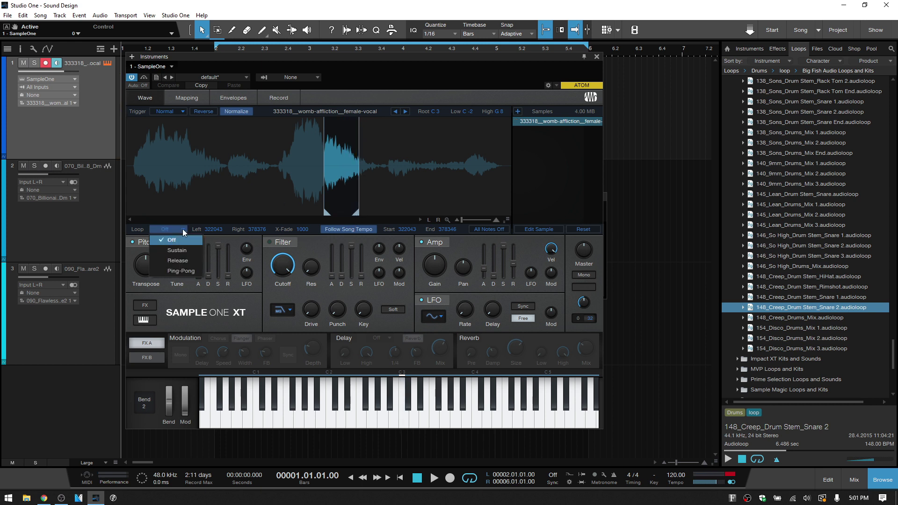
{"action": "left_click", "coordinate": [178, 272]}
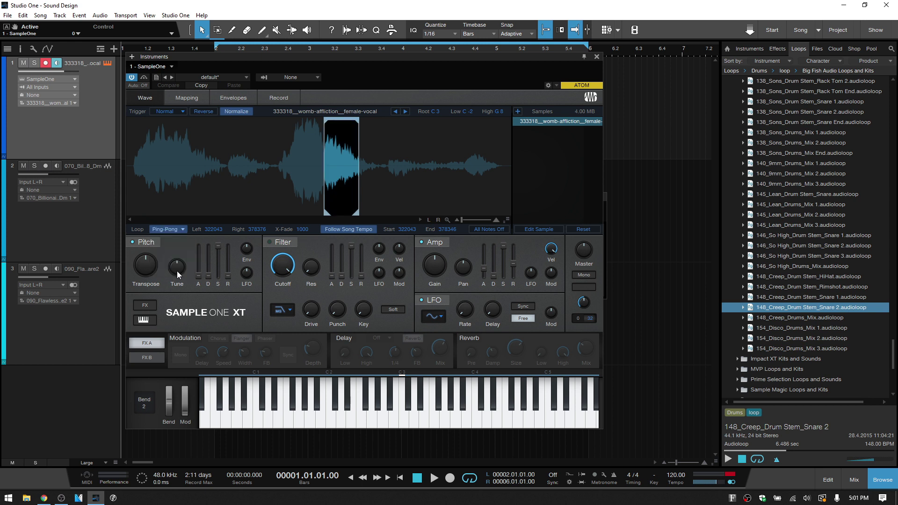
{"action": "left_click", "coordinate": [186, 337]}
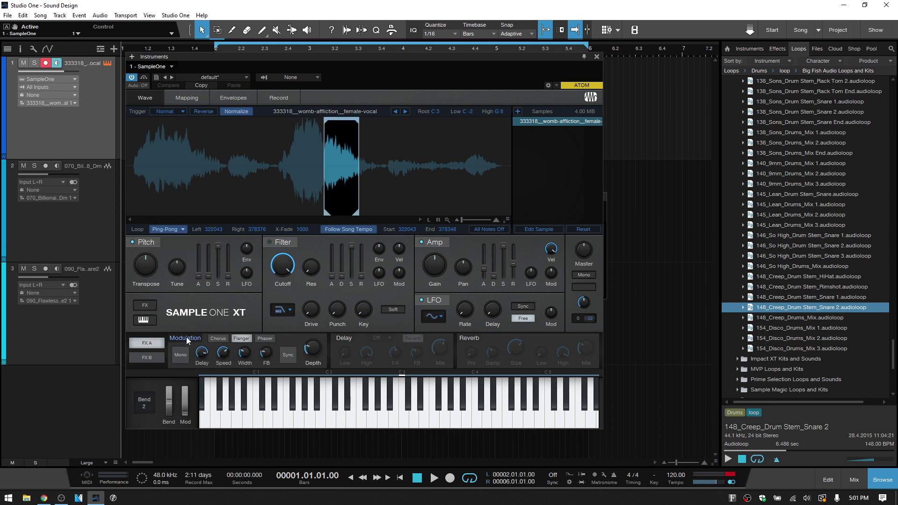
{"action": "left_click", "coordinate": [341, 340]}
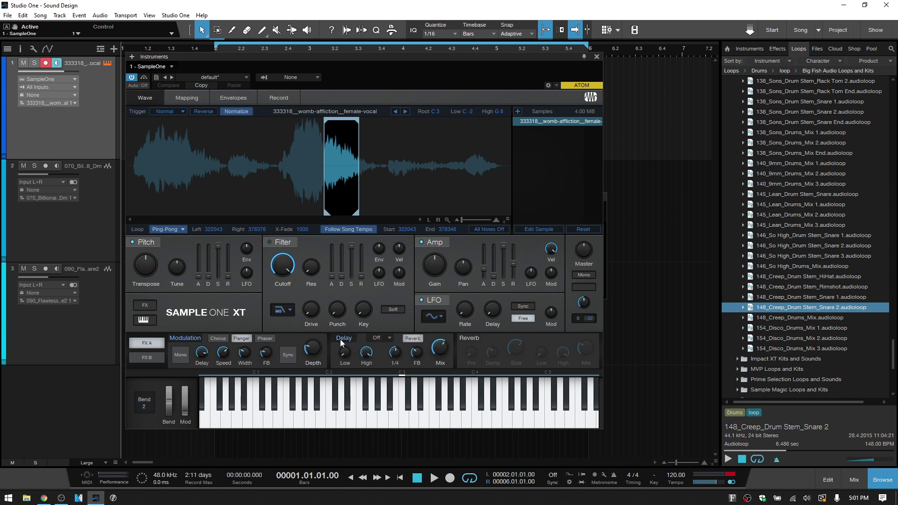
{"action": "left_click", "coordinate": [467, 338]}
Step: Enable the Gater and Pan effects, then play the song to audition the vocal slice over the backing tracks
{"action": "left_click", "coordinate": [150, 357]}
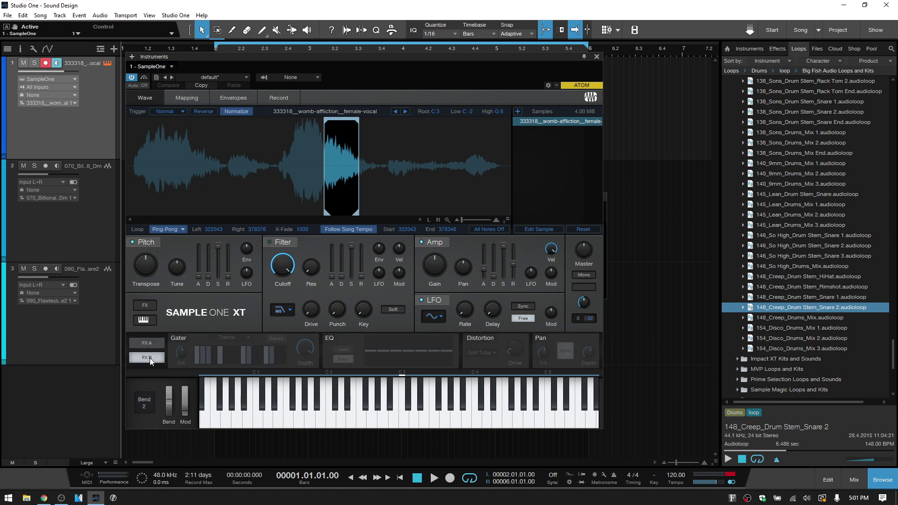
{"action": "left_click", "coordinate": [178, 338]}
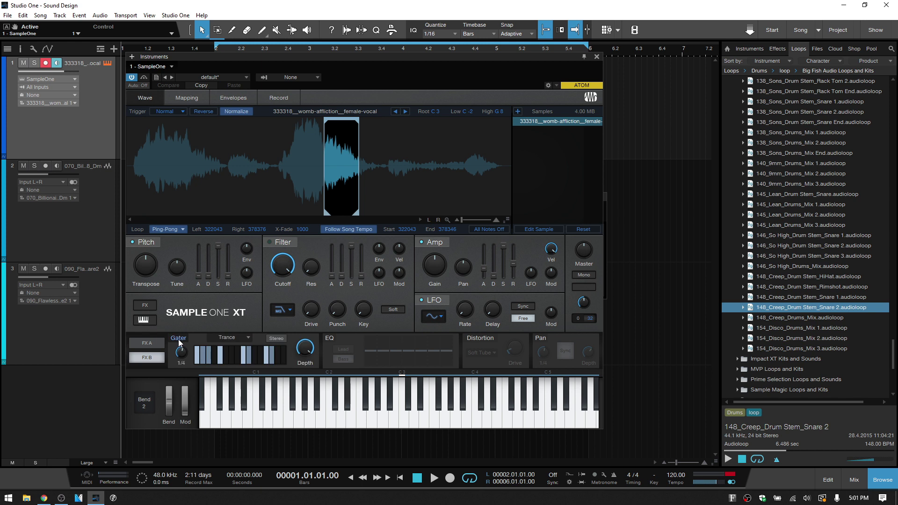
{"action": "left_click", "coordinate": [541, 339]}
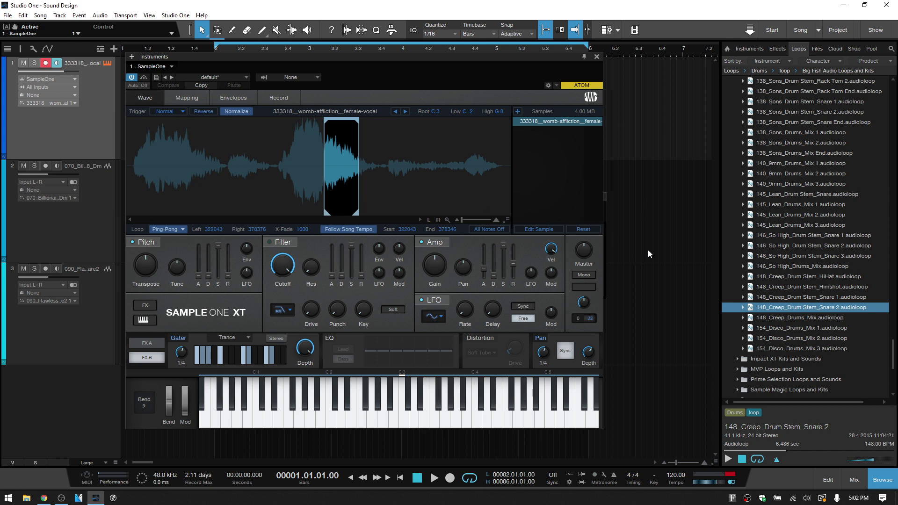
{"action": "key", "text": "space"}
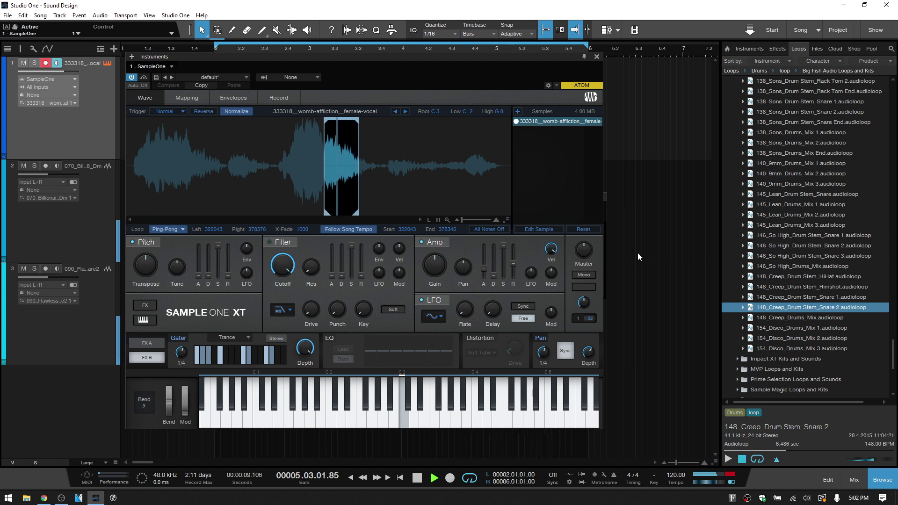
{"action": "key", "text": "space"}
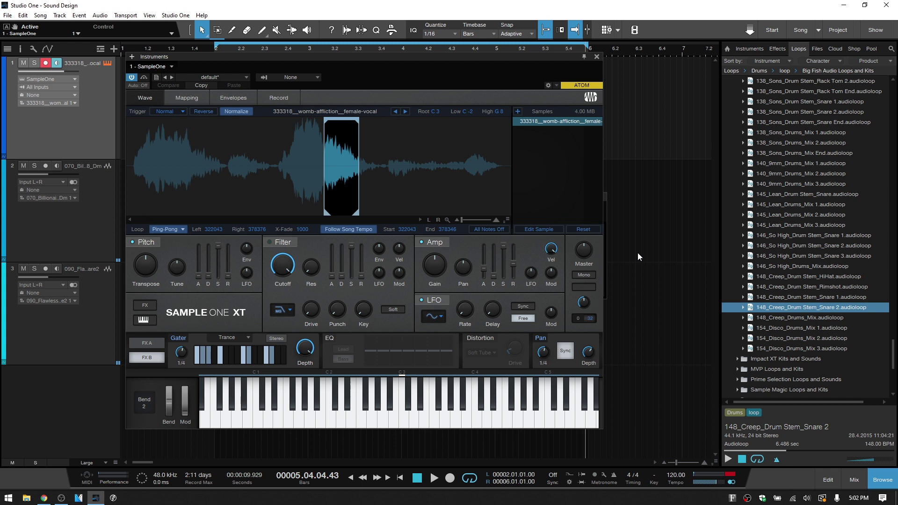
Step: Disable the Pan, Gater, Modulation, Delay and Reverb effects and turn off the vocal slice's loop mode
{"action": "left_click", "coordinate": [541, 340]}
{"action": "left_click", "coordinate": [177, 339]}
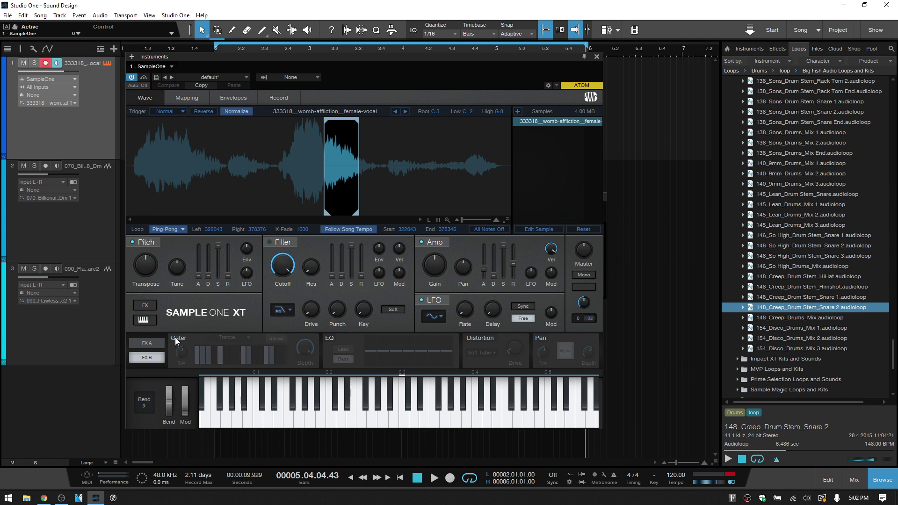
{"action": "left_click", "coordinate": [149, 344]}
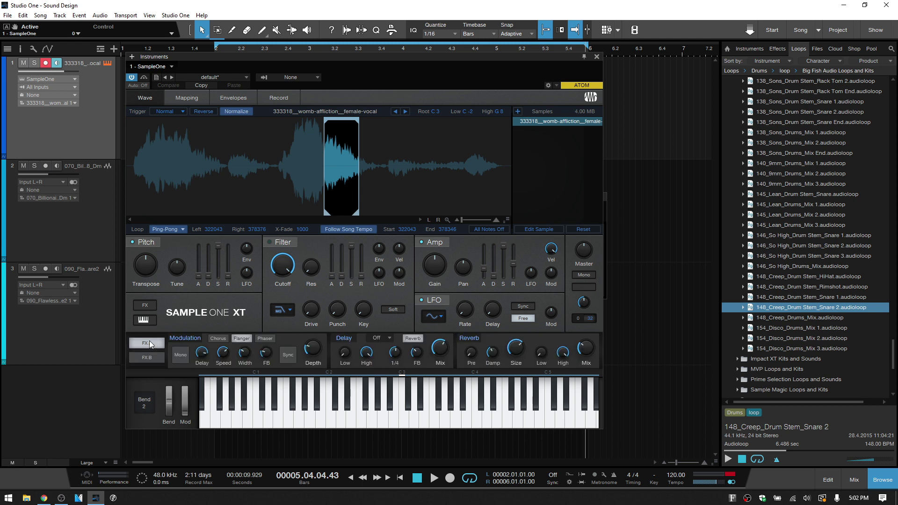
{"action": "left_click", "coordinate": [186, 337]}
{"action": "left_click", "coordinate": [344, 338]}
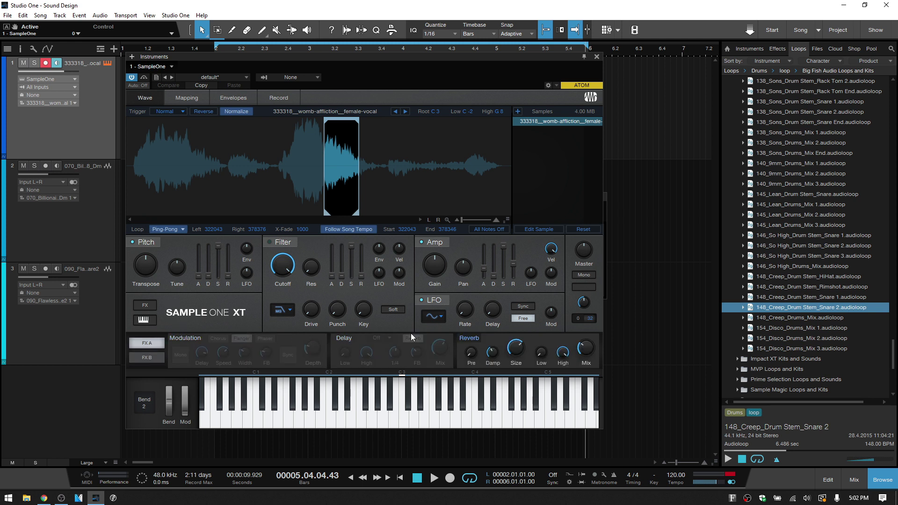
{"action": "left_click", "coordinate": [469, 338]}
{"action": "left_click", "coordinate": [183, 229]}
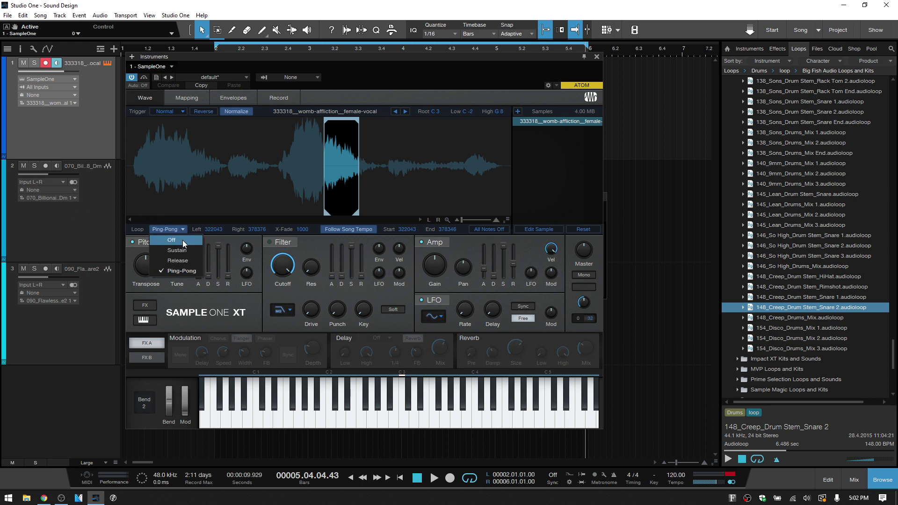
{"action": "left_click", "coordinate": [183, 240]}
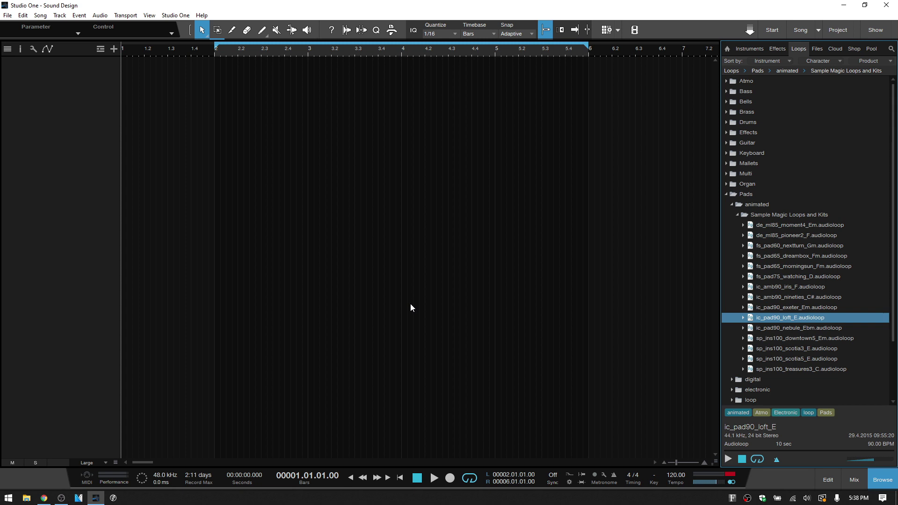
Step: Preview the ic_pad90_loft_E pad loop and send it to a new SampleOne instrument
{"action": "left_click", "coordinate": [788, 316]}
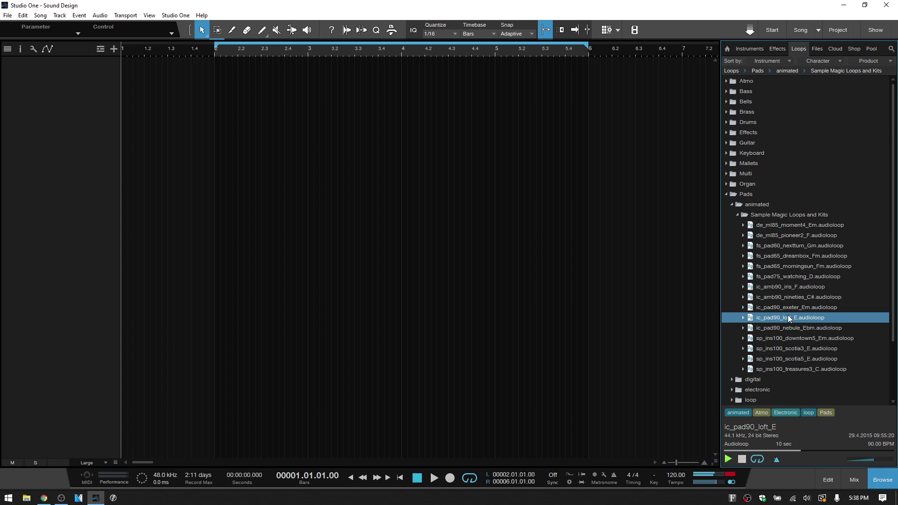
{"action": "right_click", "coordinate": [789, 318]}
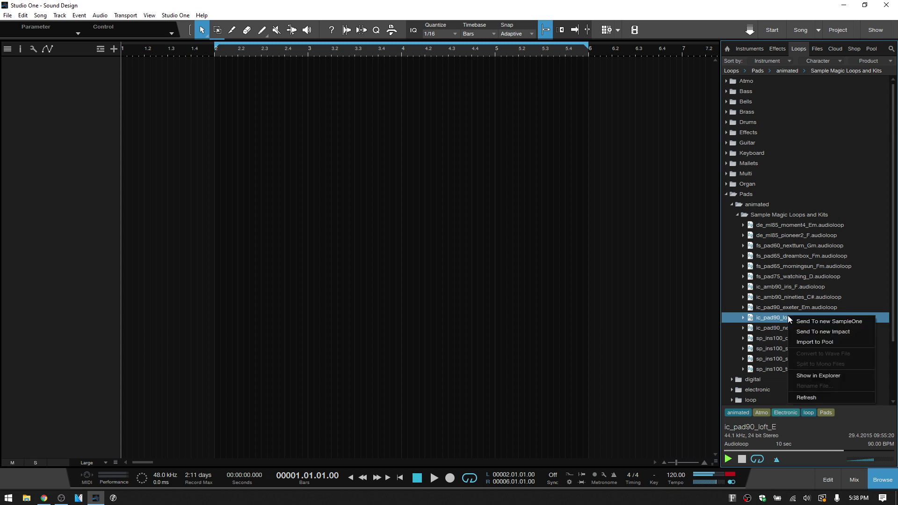
{"action": "left_click", "coordinate": [818, 324]}
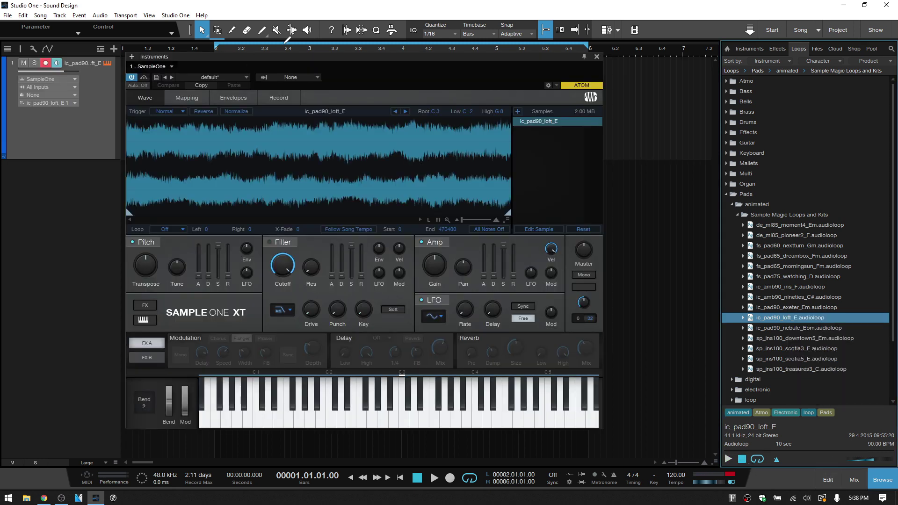
{"action": "left_click_drag", "start_coordinate": [310, 60], "coordinate": [335, 58]}
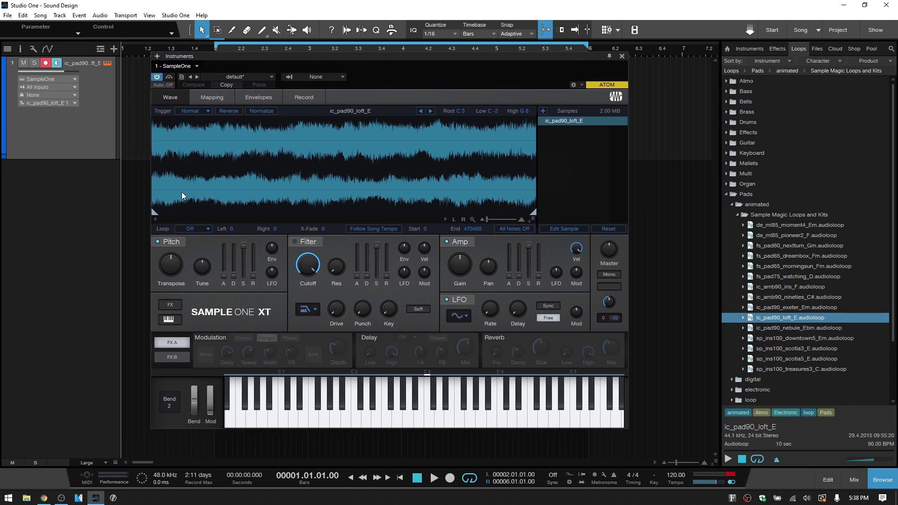
Step: Trim the pad to a short slice from about 106292 to 115977 and set its loop mode to Sustain
{"action": "left_click_drag", "start_coordinate": [154, 213], "coordinate": [242, 216]}
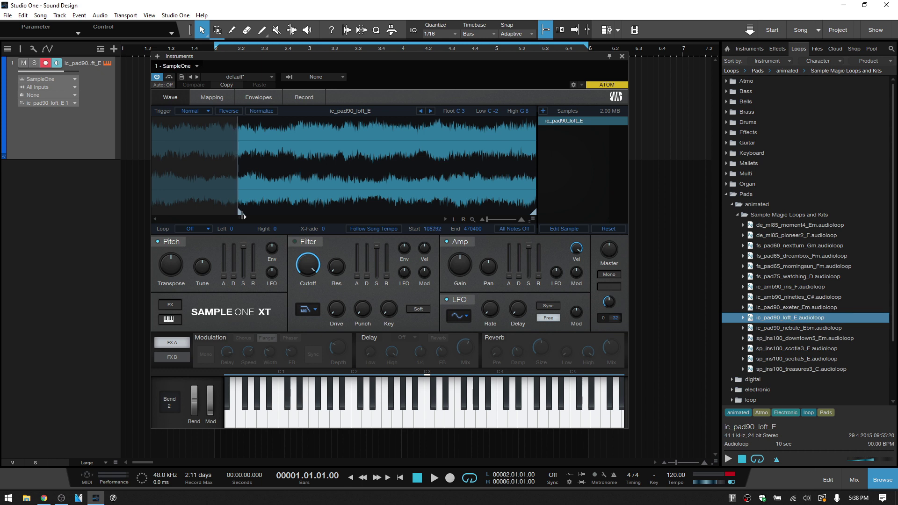
{"action": "left_click_drag", "start_coordinate": [533, 213], "coordinate": [243, 211]}
{"action": "left_click_drag", "start_coordinate": [265, 140], "coordinate": [470, 169]}
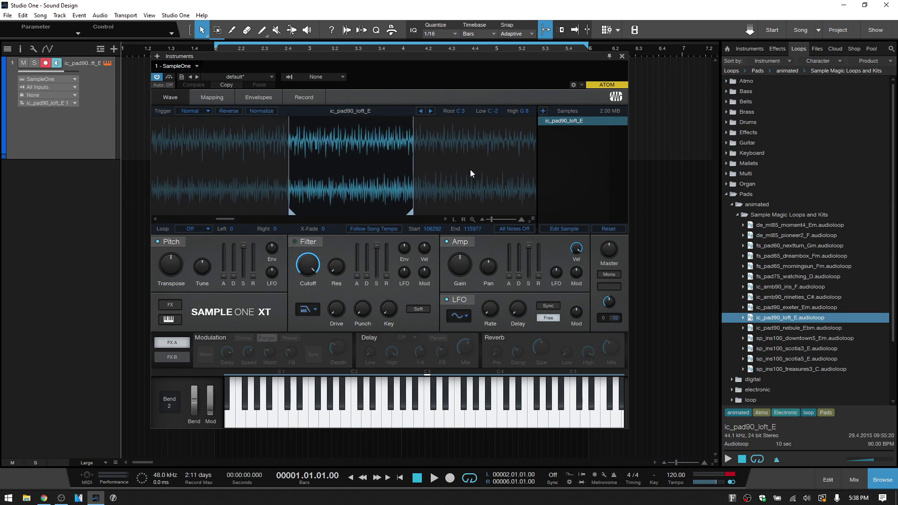
{"action": "left_click", "coordinate": [209, 231]}
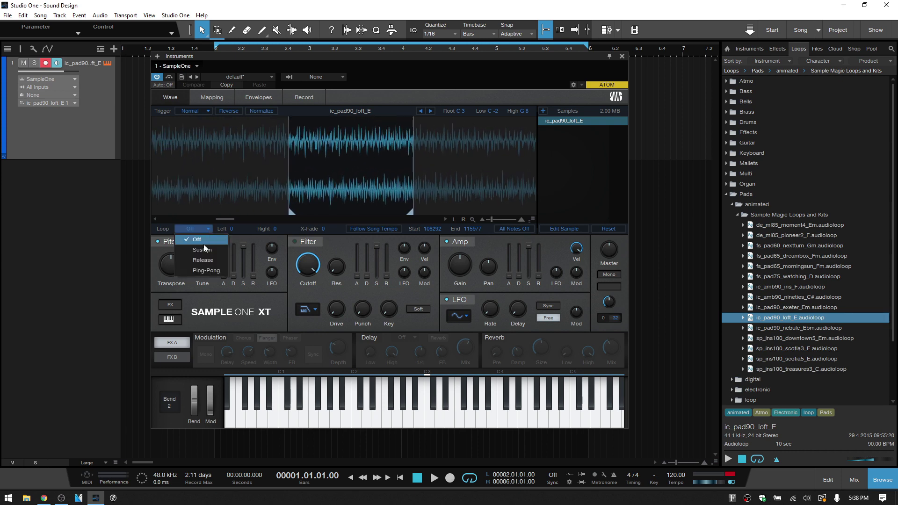
{"action": "left_click", "coordinate": [202, 250]}
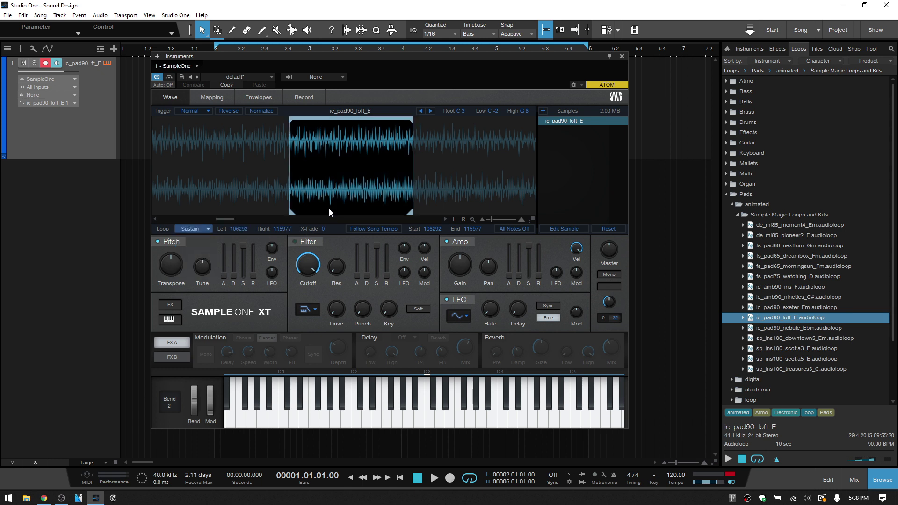
Step: Shorten the looped slice to end at 111196, set its loop crossfade to 221 and audition it with notes
{"action": "key", "text": "Caps_Lock"}
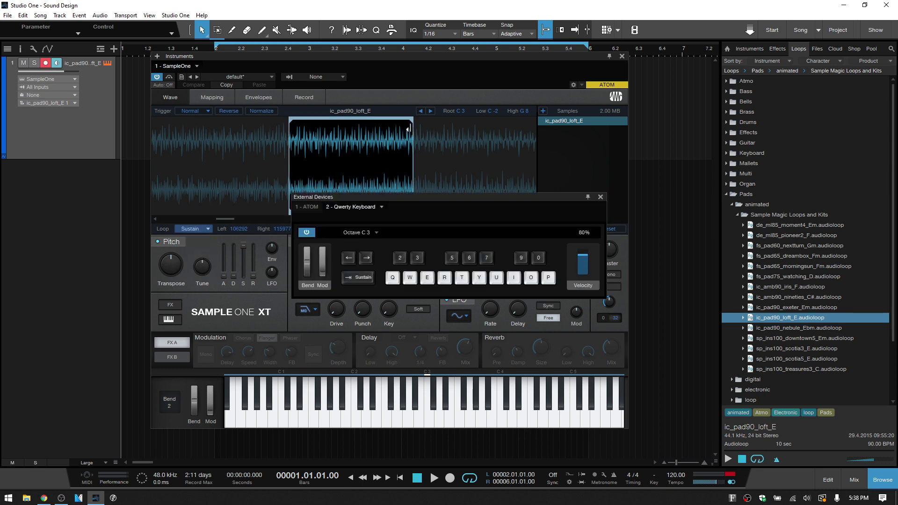
{"action": "key", "text": "Caps_Lock"}
{"action": "key", "text": "d"}
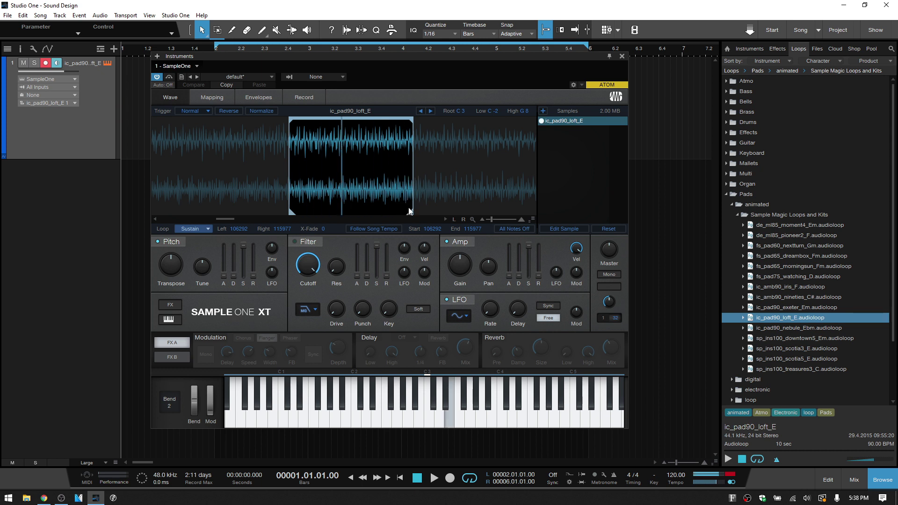
{"action": "left_click_drag", "start_coordinate": [405, 209], "coordinate": [351, 206]}
{"action": "key", "text": "d"}
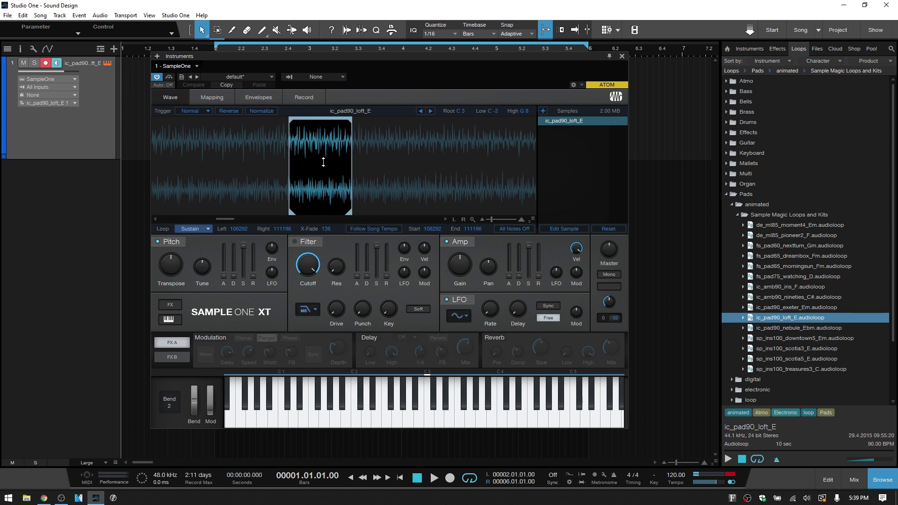
{"action": "left_click_drag", "start_coordinate": [323, 162], "coordinate": [326, 229]}
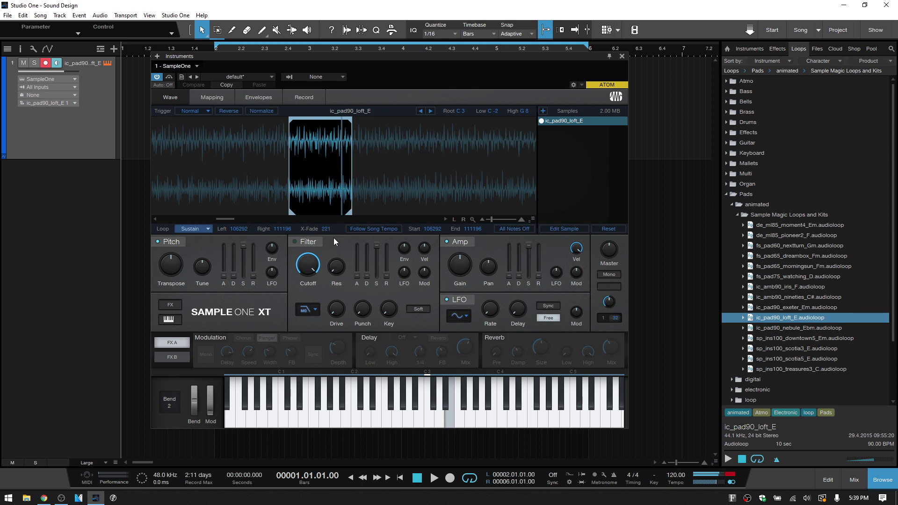
{"action": "left_click", "coordinate": [420, 388]}
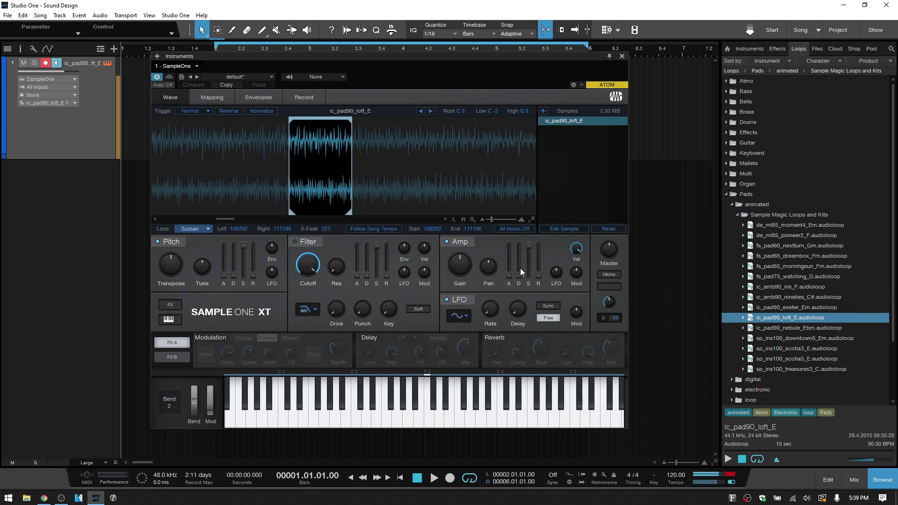
Step: Raise the attack and lengthen the release of the amp envelope
{"action": "mouse_move", "coordinate": [510, 276]}
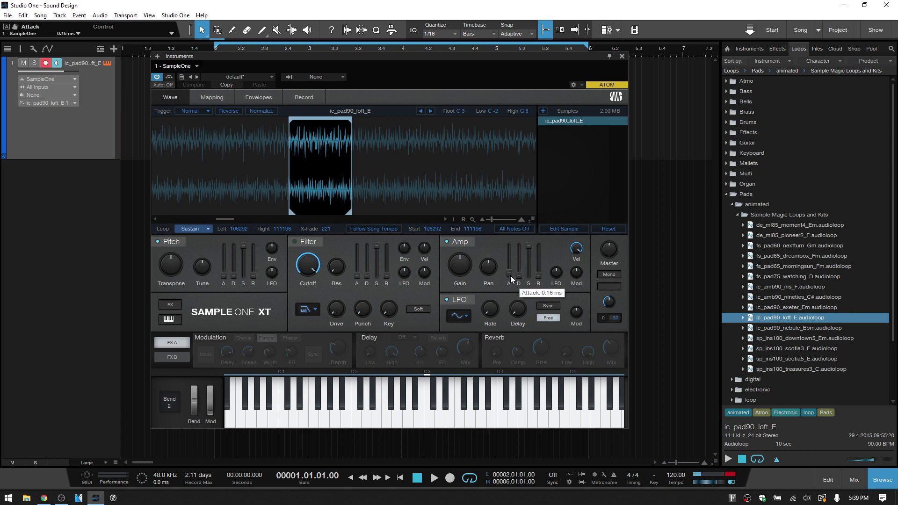
{"action": "scroll", "coordinate": [510, 276], "scroll_direction": "up", "scroll_amount": 2}
{"action": "scroll", "coordinate": [510, 276], "scroll_direction": "up", "scroll_amount": 1}
{"action": "left_click_drag", "start_coordinate": [537, 277], "coordinate": [534, 229]}
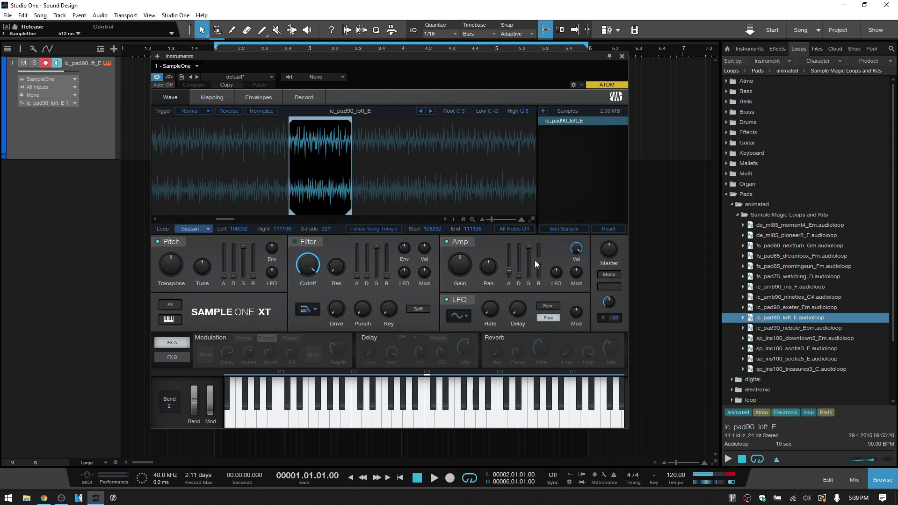
{"action": "left_click_drag", "start_coordinate": [534, 260], "coordinate": [539, 251]}
Step: Set the slice's loop mode to Release and shorten the amp envelope's release to 410 ms
{"action": "left_click", "coordinate": [207, 229]}
{"action": "left_click", "coordinate": [209, 261]}
{"action": "left_click_drag", "start_coordinate": [538, 257], "coordinate": [542, 279]}
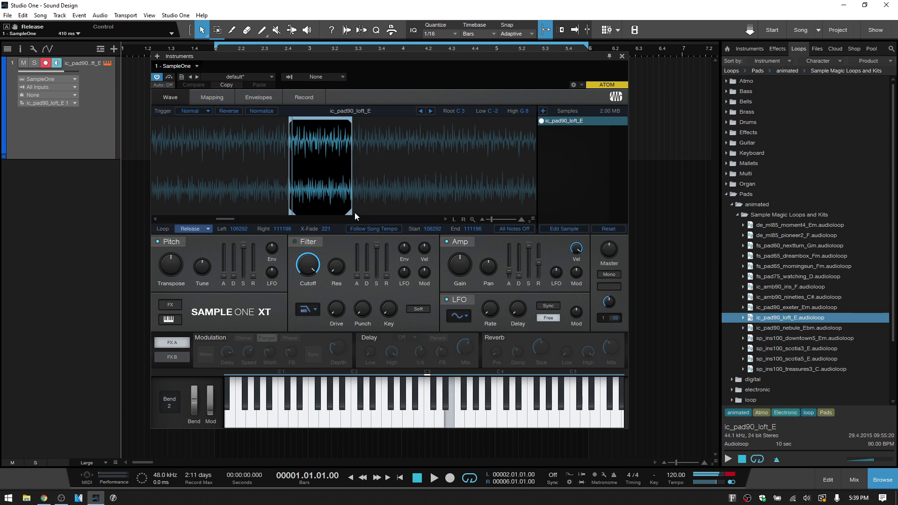
Step: Shorten the slice and its loop to end at 110263 and enable the Reverb effect
{"action": "mouse_move", "coordinate": [345, 212]}
{"action": "left_mouse_down"}
{"action": "mouse_move", "coordinate": [320, 211]}
{"action": "mouse_move", "coordinate": [337, 210]}
{"action": "left_mouse_up"}
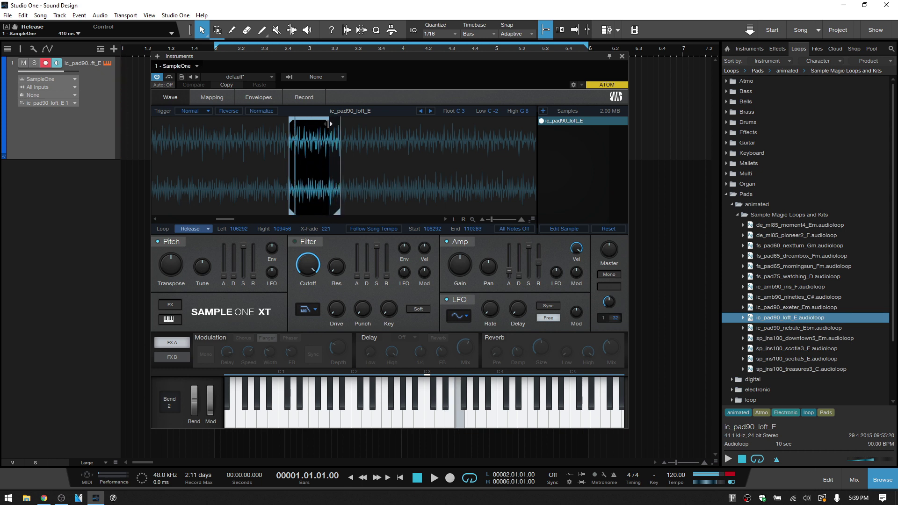
{"action": "left_click_drag", "start_coordinate": [330, 122], "coordinate": [343, 122]}
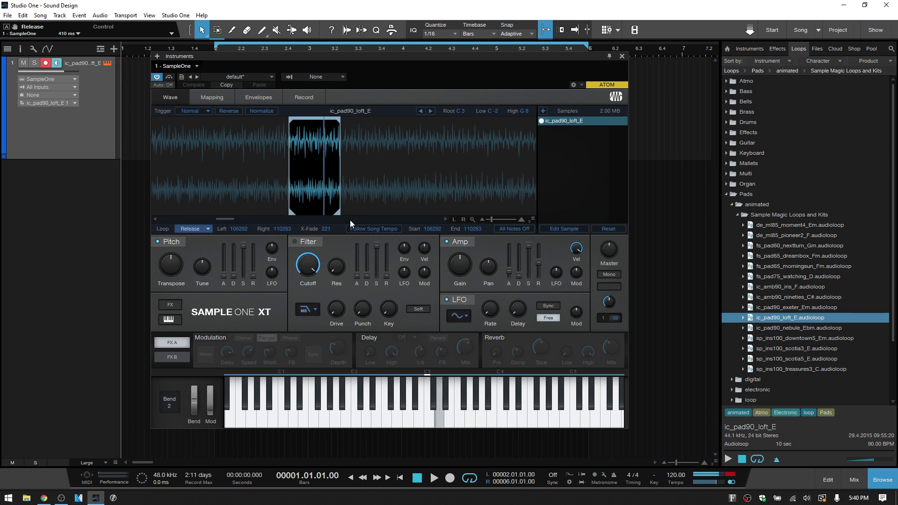
{"action": "left_click", "coordinate": [494, 338]}
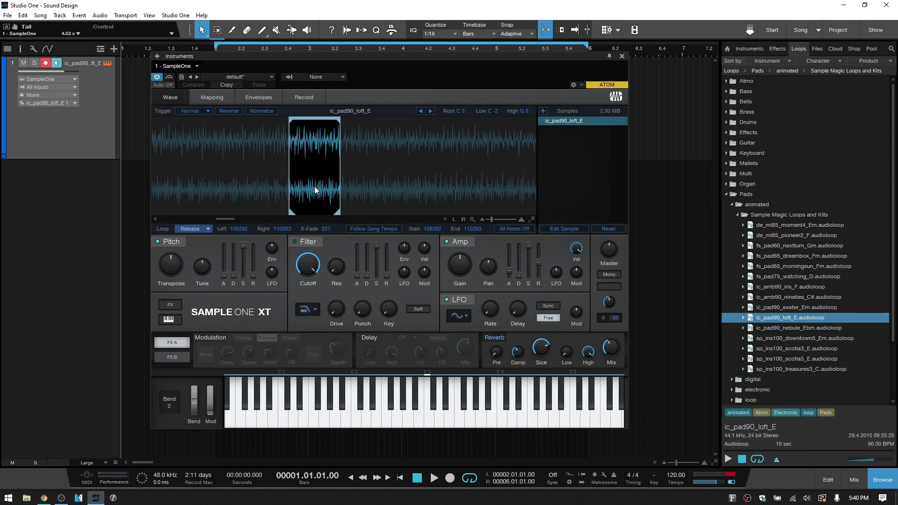
Step: Make the slice follow the song tempo, increasing its loop crossfade and raising the amp attack to 8.95 ms
{"action": "left_click", "coordinate": [374, 231]}
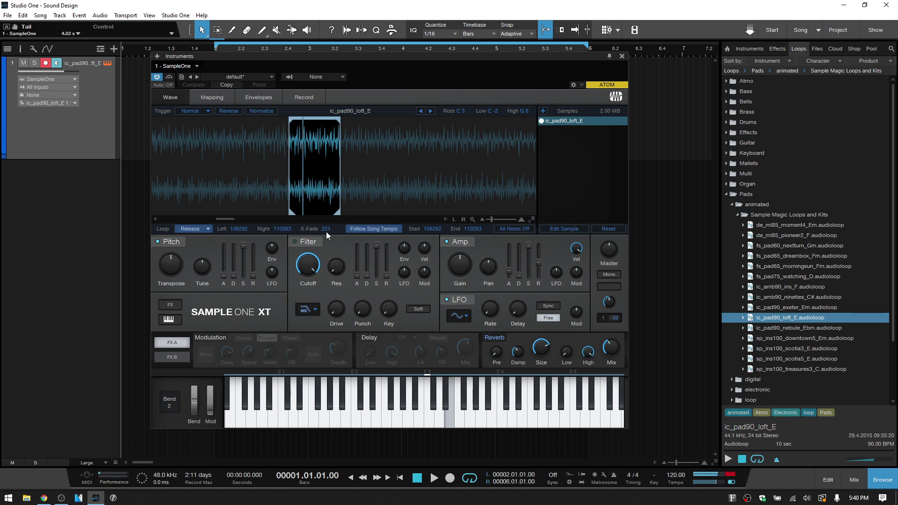
{"action": "left_click_drag", "start_coordinate": [326, 230], "coordinate": [327, 72]}
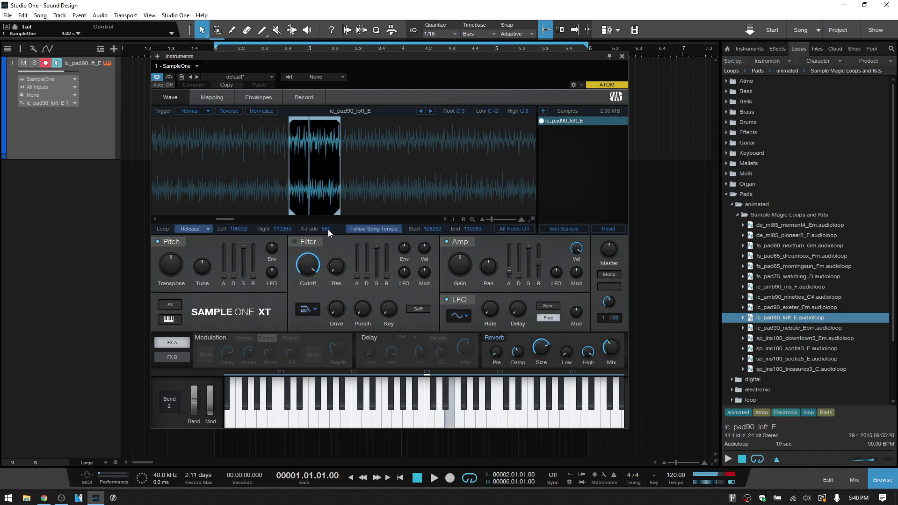
{"action": "left_click_drag", "start_coordinate": [507, 270], "coordinate": [506, 269]}
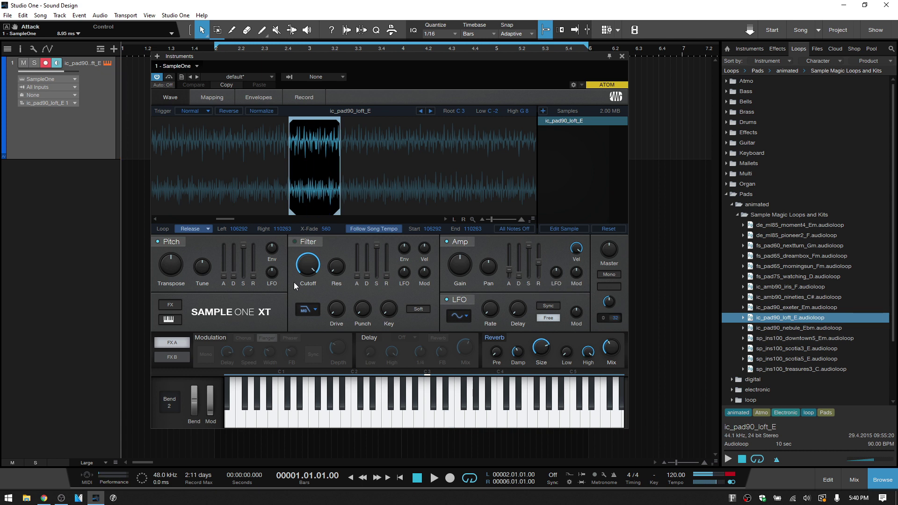
Step: Enable the Modulation effect as a Phaser and set its depth to 14%
{"action": "left_click", "coordinate": [214, 338]}
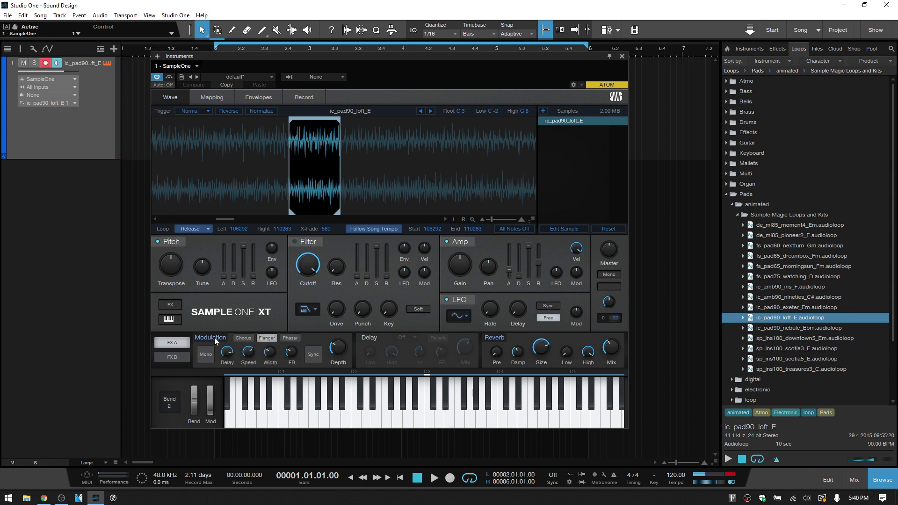
{"action": "left_click", "coordinate": [289, 338]}
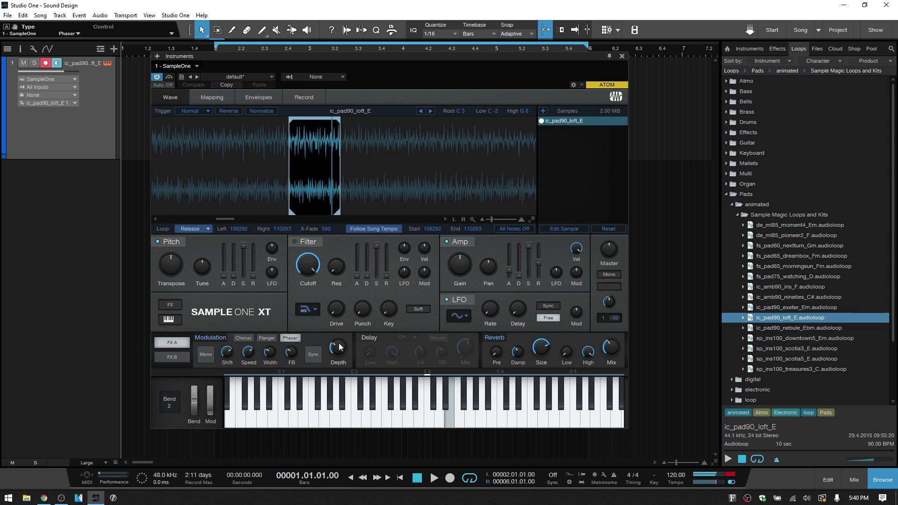
{"action": "mouse_move", "coordinate": [338, 348]}
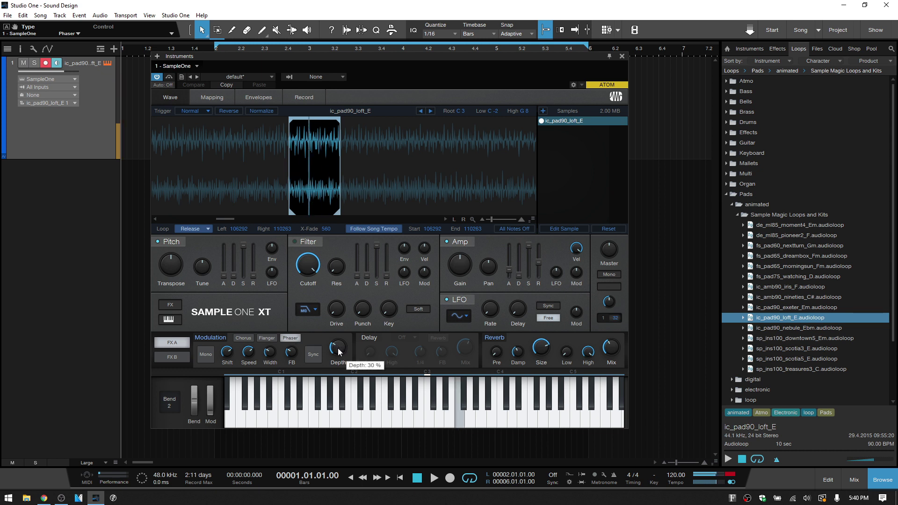
{"action": "left_click_drag", "start_coordinate": [337, 348], "coordinate": [340, 366]}
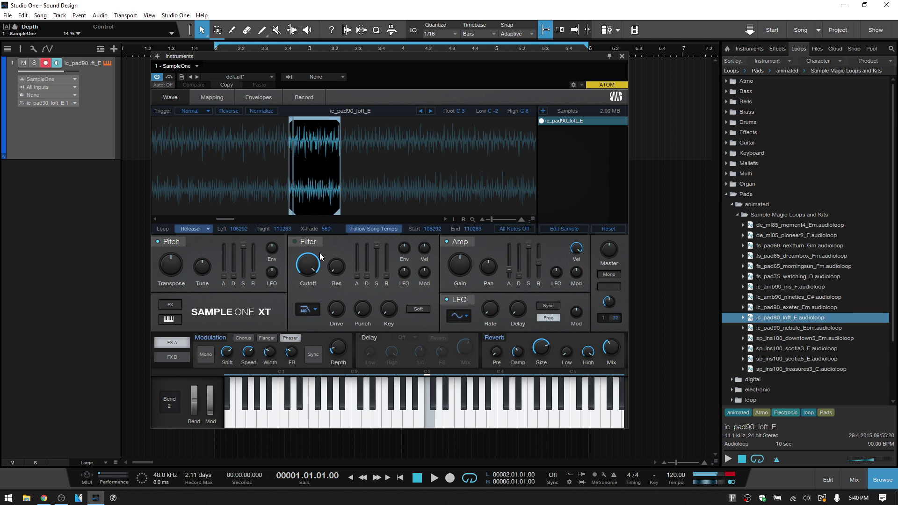
Step: Increase the loop crossfade further and set the amp envelope's attack to 224 ms
{"action": "left_click_drag", "start_coordinate": [326, 229], "coordinate": [326, 190]}
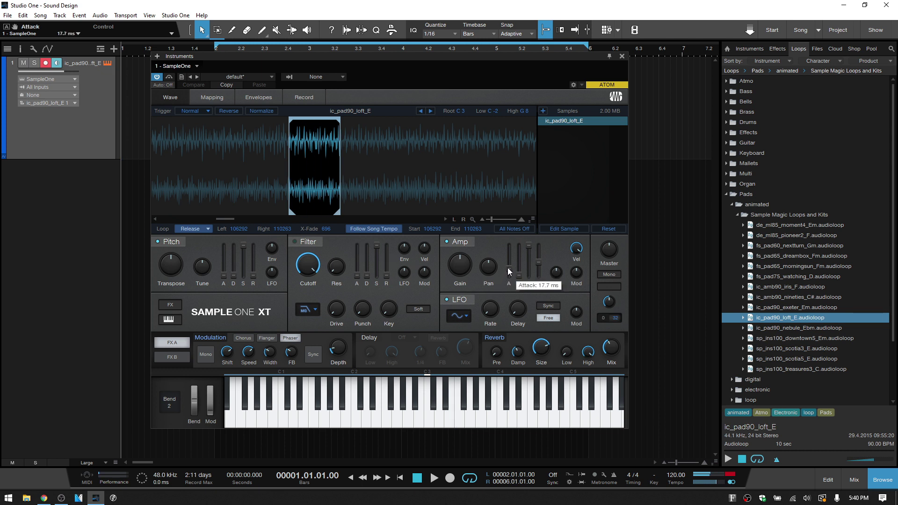
{"action": "scroll", "coordinate": [508, 269], "scroll_direction": "up", "scroll_amount": 5}
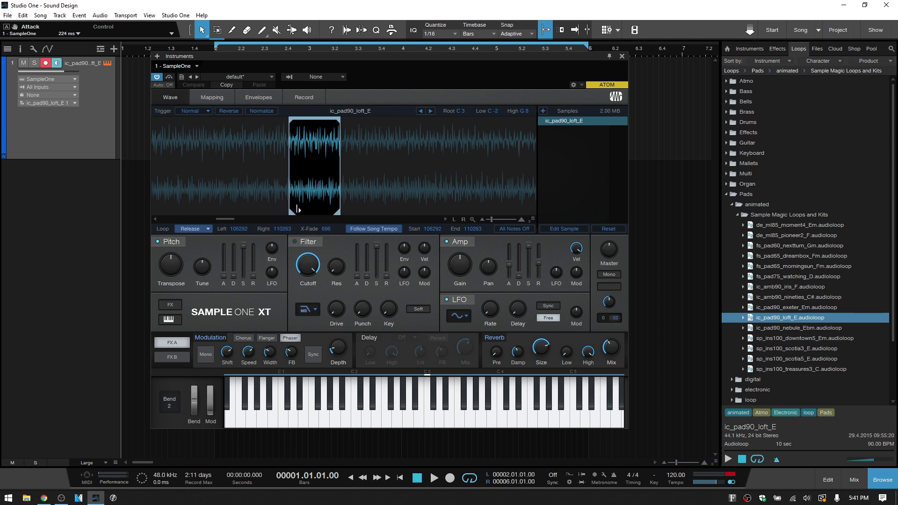
Step: Move both the slice's start and its loop start slightly earlier, to 106184
{"action": "left_click_drag", "start_coordinate": [371, 152], "coordinate": [487, 179]}
{"action": "left_click_drag", "start_coordinate": [445, 159], "coordinate": [485, 174]}
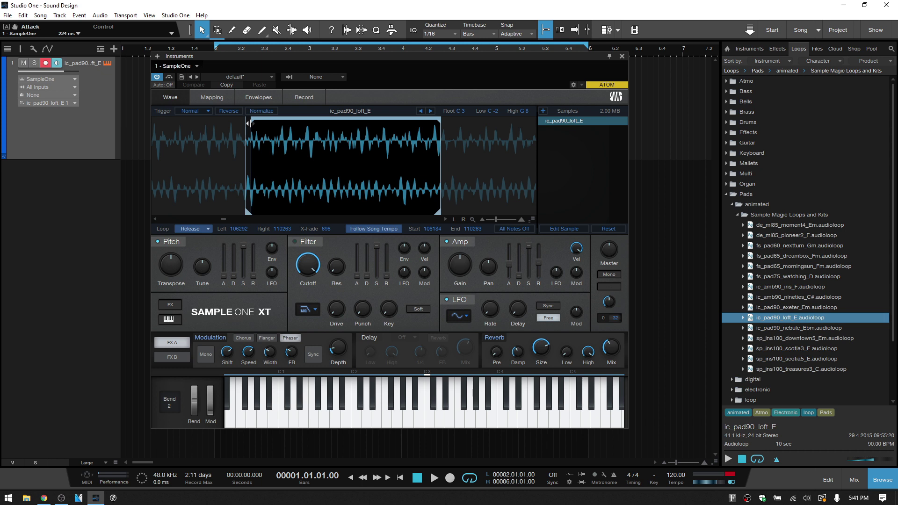
{"action": "left_click_drag", "start_coordinate": [248, 123], "coordinate": [245, 122]}
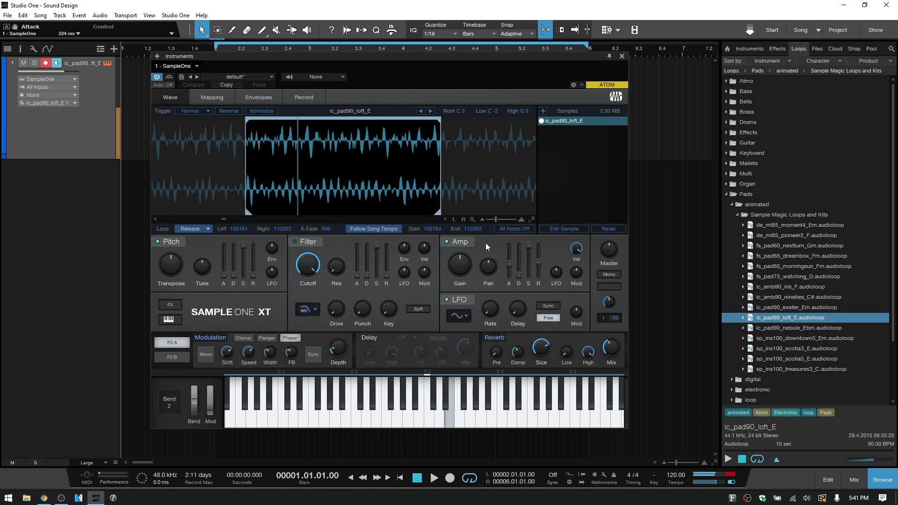
Step: Audition the adjusted slice with notes and shorten the amp envelope's attack
{"action": "mouse_move", "coordinate": [513, 268]}
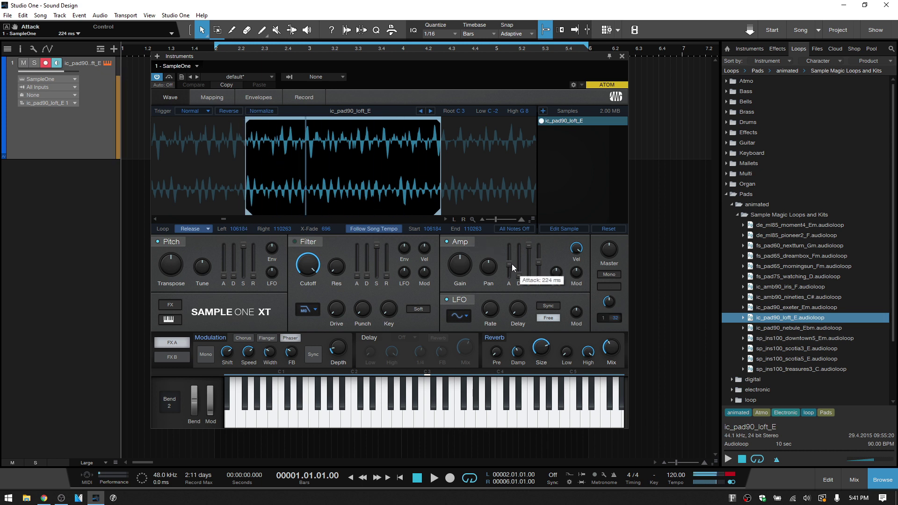
{"action": "mouse_move", "coordinate": [405, 275]}
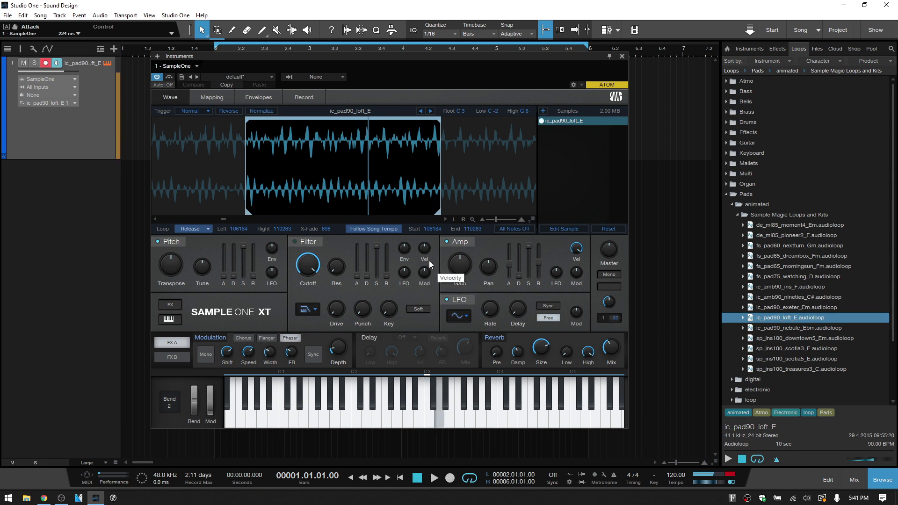
{"action": "left_click_drag", "start_coordinate": [509, 264], "coordinate": [513, 275]}
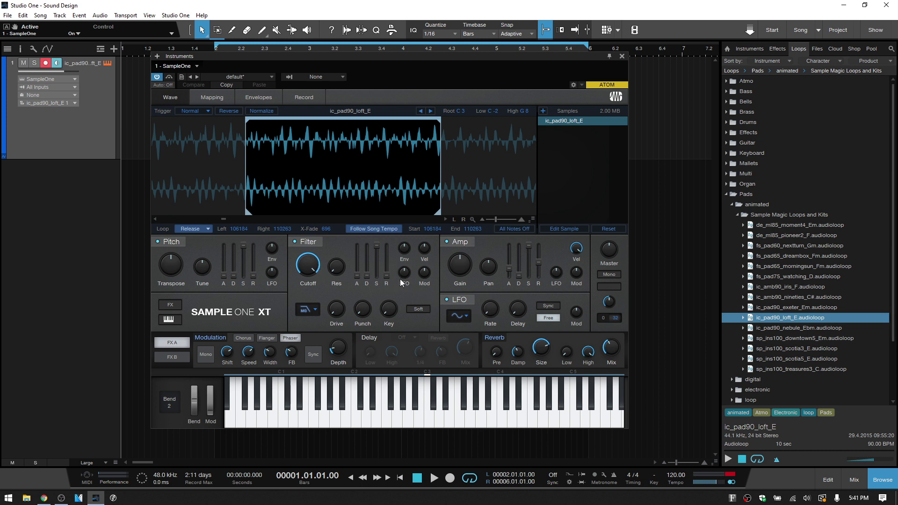
Step: Modulate the enabled filter with the tempo-synced LFO at an amount of 8.00 kHz and enable the Delay effect
{"action": "left_click_drag", "start_coordinate": [403, 276], "coordinate": [406, 253]}
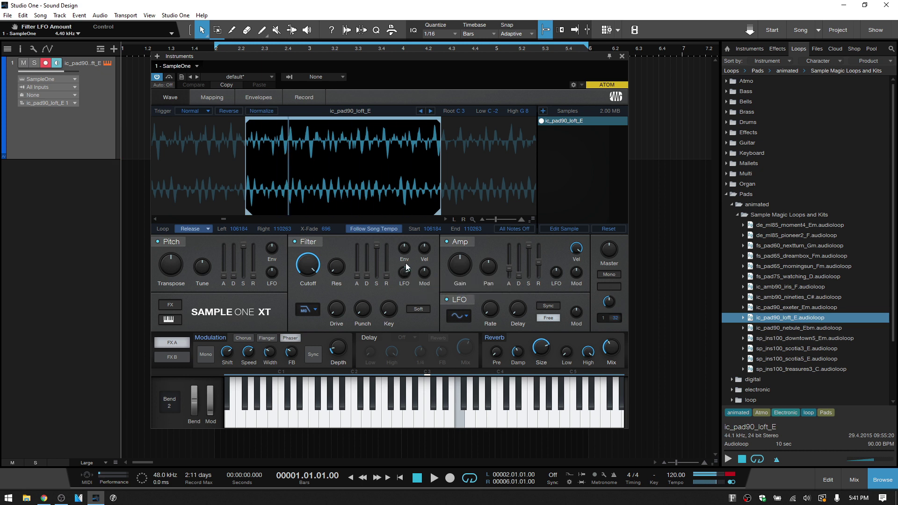
{"action": "left_click", "coordinate": [548, 307]}
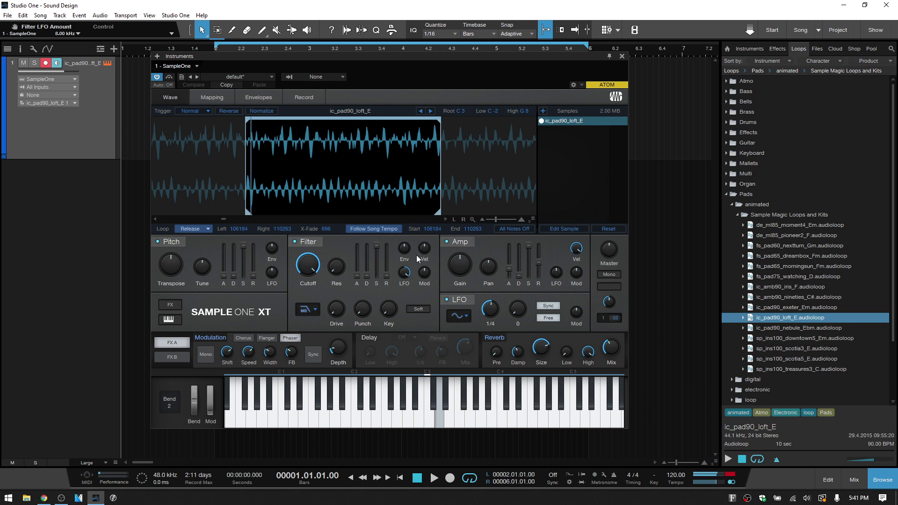
{"action": "mouse_move", "coordinate": [419, 259]}
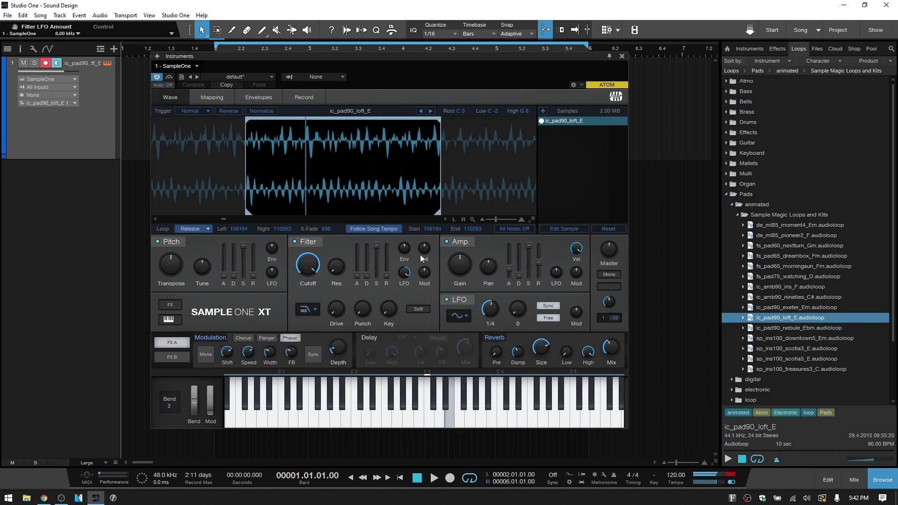
{"action": "left_click", "coordinate": [374, 339]}
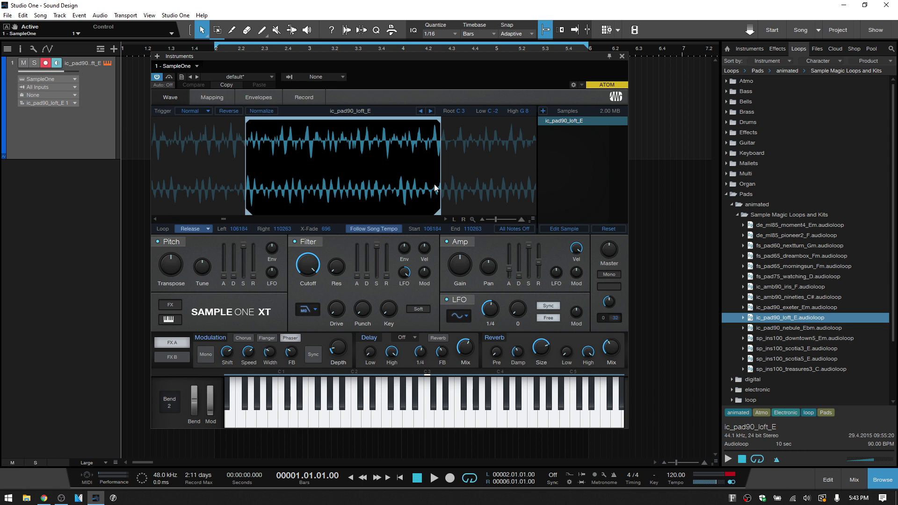
Step: Add 808 Heat 007.wav from the 808 Heat folder as a second sample in the instrument and select it
{"action": "left_click", "coordinate": [821, 50]}
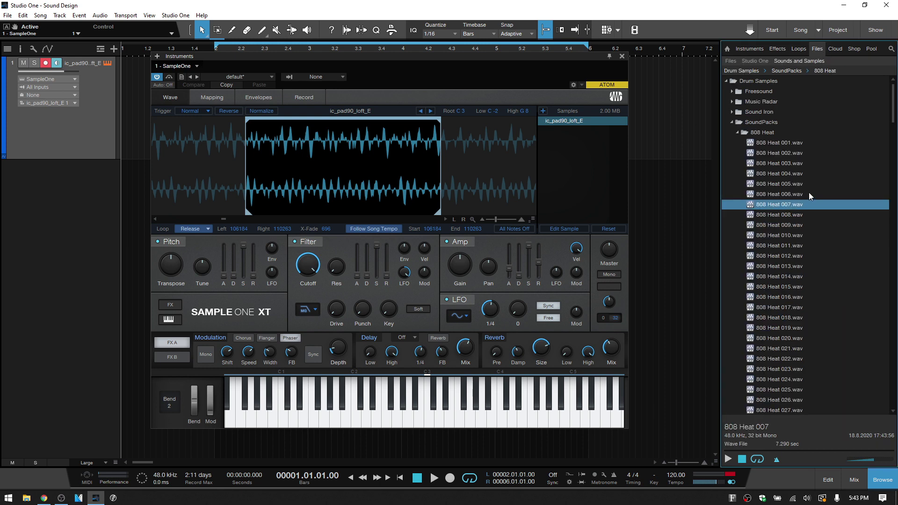
{"action": "left_click_drag", "start_coordinate": [772, 206], "coordinate": [567, 156]}
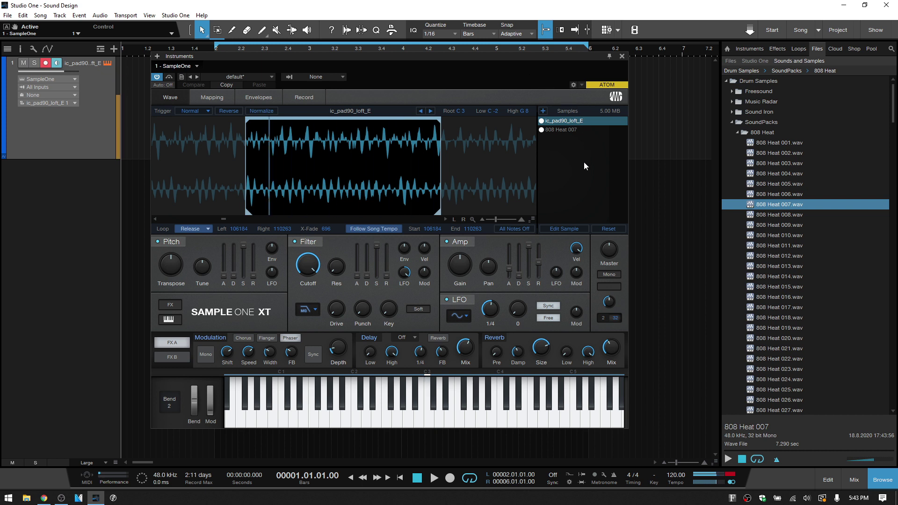
{"action": "left_click", "coordinate": [563, 130]}
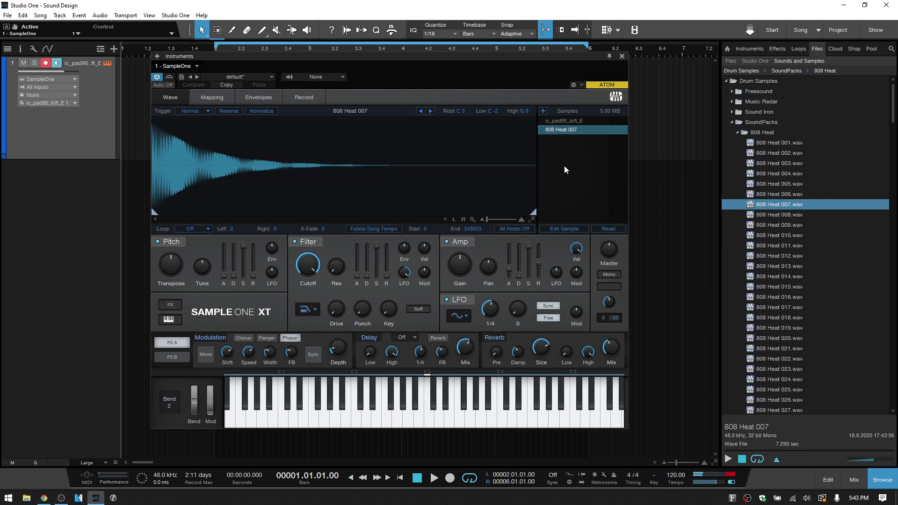
Step: Adjust the gain of only the 808 Heat 007 sample in sample editing mode, and leave that mode
{"action": "left_click", "coordinate": [564, 229]}
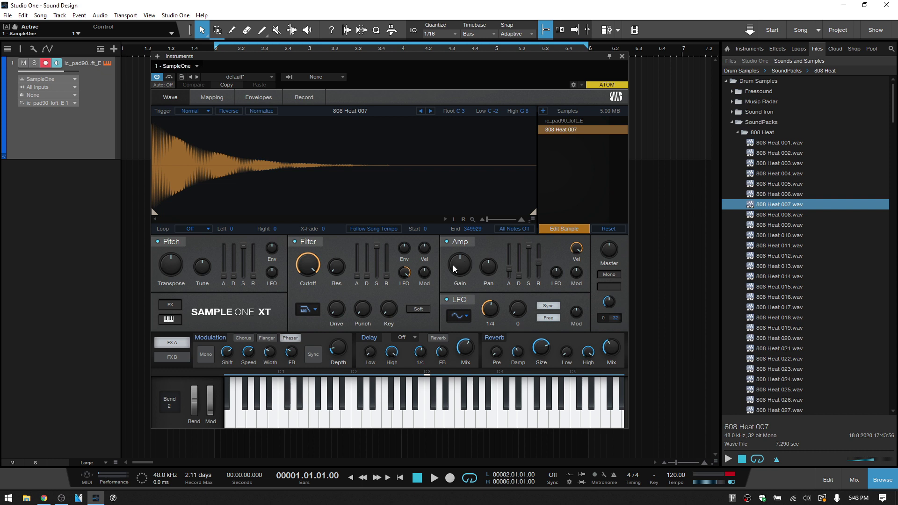
{"action": "left_click_drag", "start_coordinate": [461, 268], "coordinate": [462, 276]}
{"action": "left_click", "coordinate": [563, 230]}
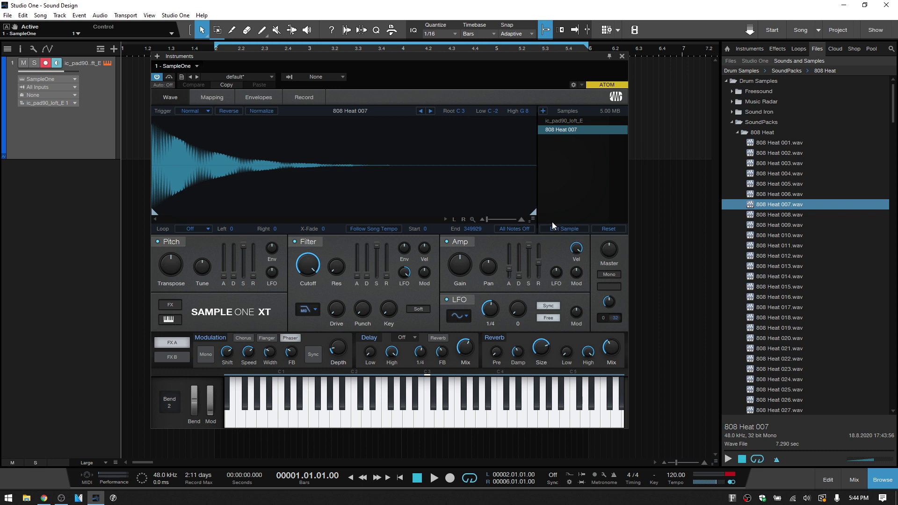